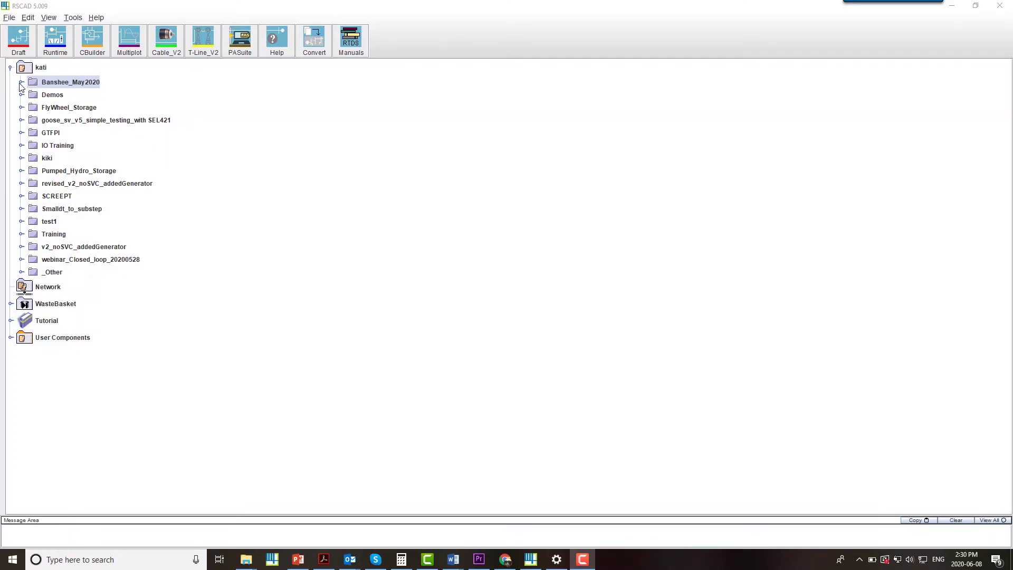
Expand the Banshee_May2020 project and pan the master library to show all model thumbnails.
{"action": "left_click", "coordinate": [21, 84]}
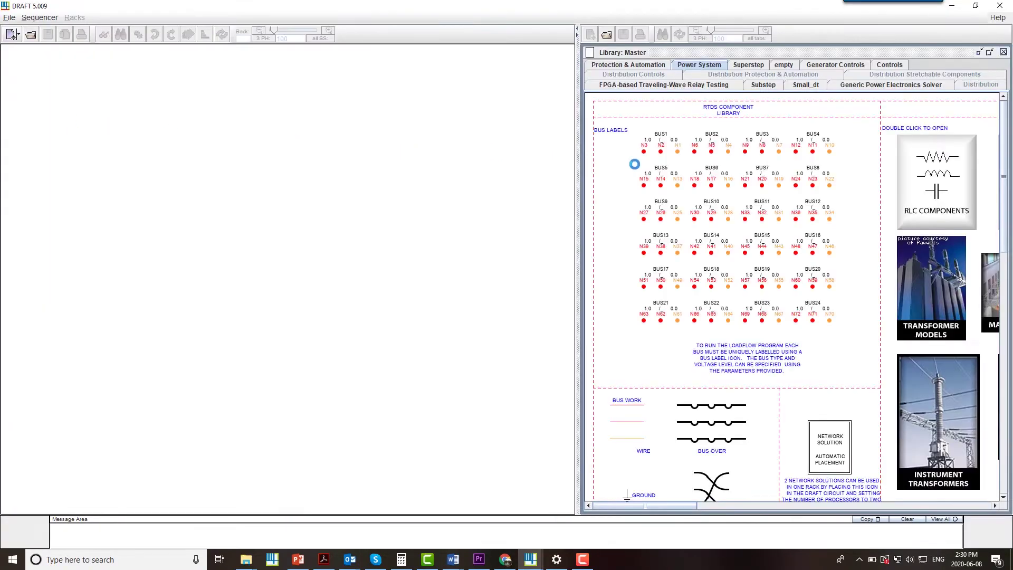
{"action": "scroll", "coordinate": [905, 283], "scroll_direction": "right", "scroll_amount": 5}
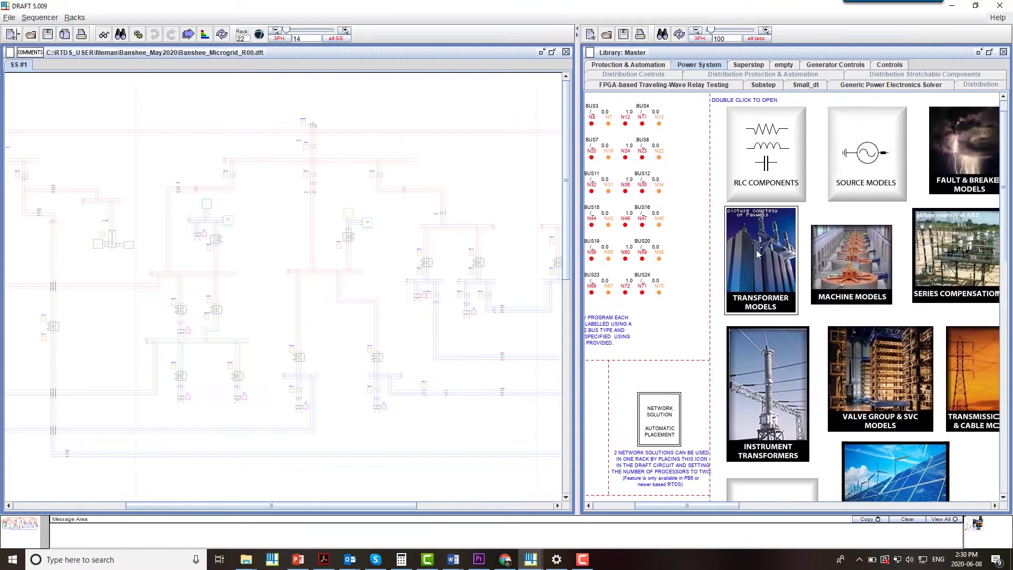
{"action": "left_click_drag", "start_coordinate": [755, 249], "coordinate": [682, 194]}
Preview the renewable energy, machine, and fault/breaker model groups, then show the Controls library.
{"action": "double_click", "coordinate": [816, 422]}
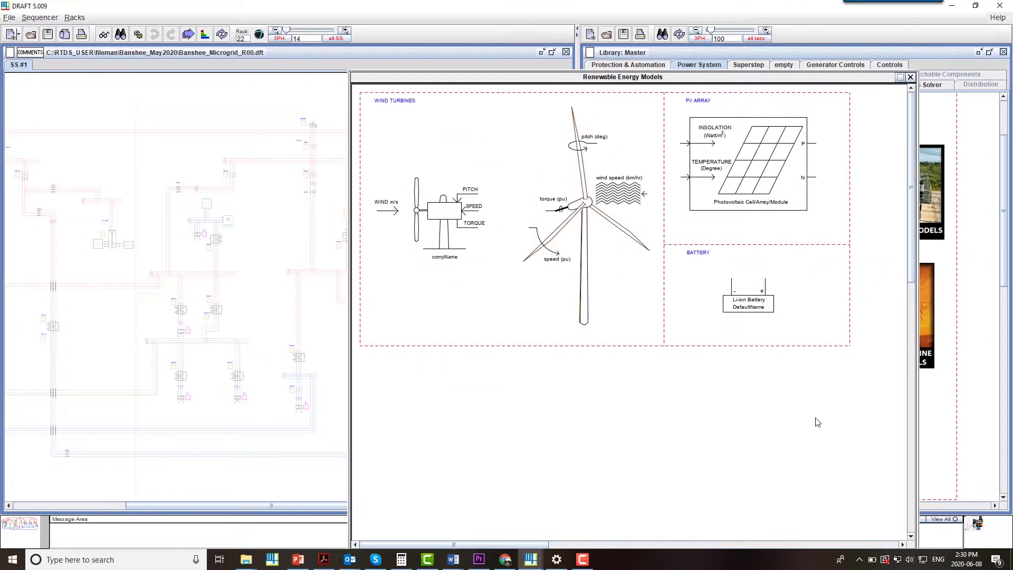
{"action": "left_click", "coordinate": [910, 77]}
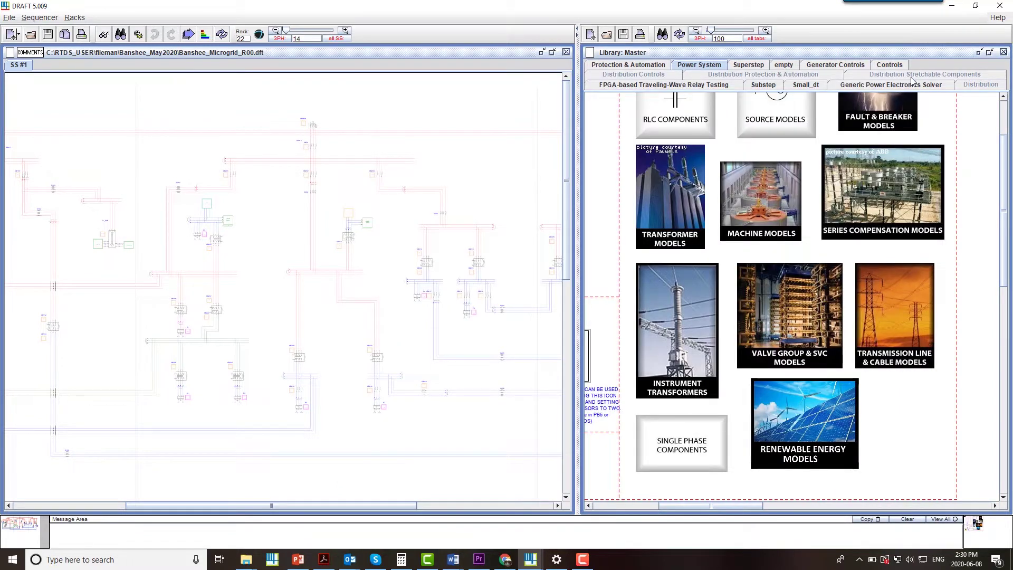
{"action": "double_click", "coordinate": [773, 191]}
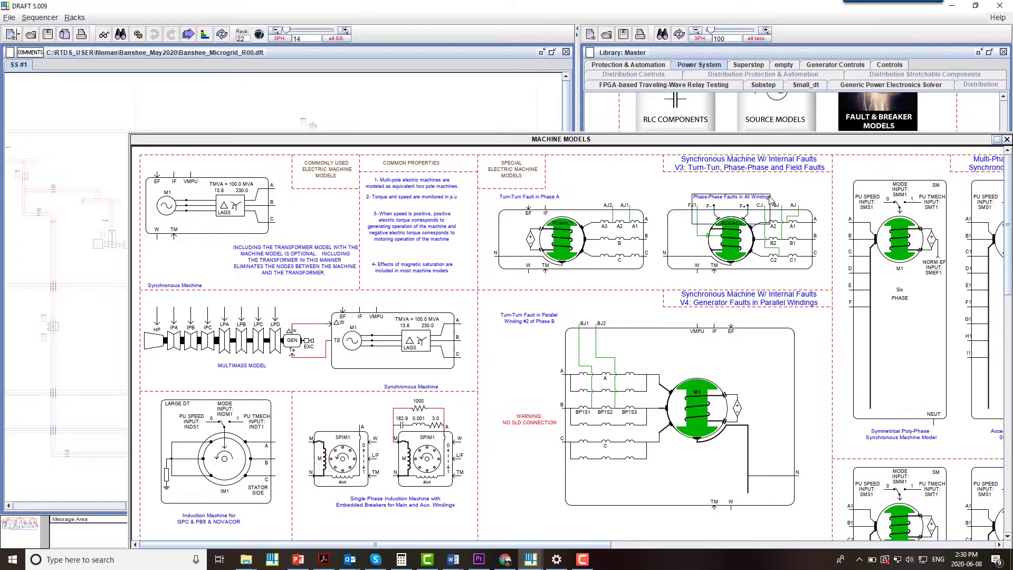
{"action": "left_click", "coordinate": [1006, 139]}
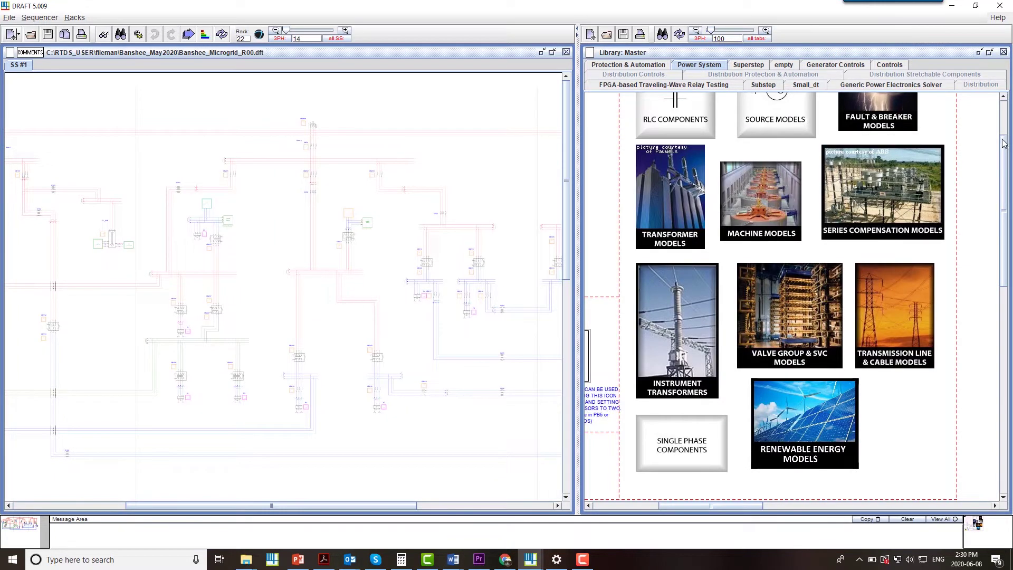
{"action": "double_click", "coordinate": [879, 111]}
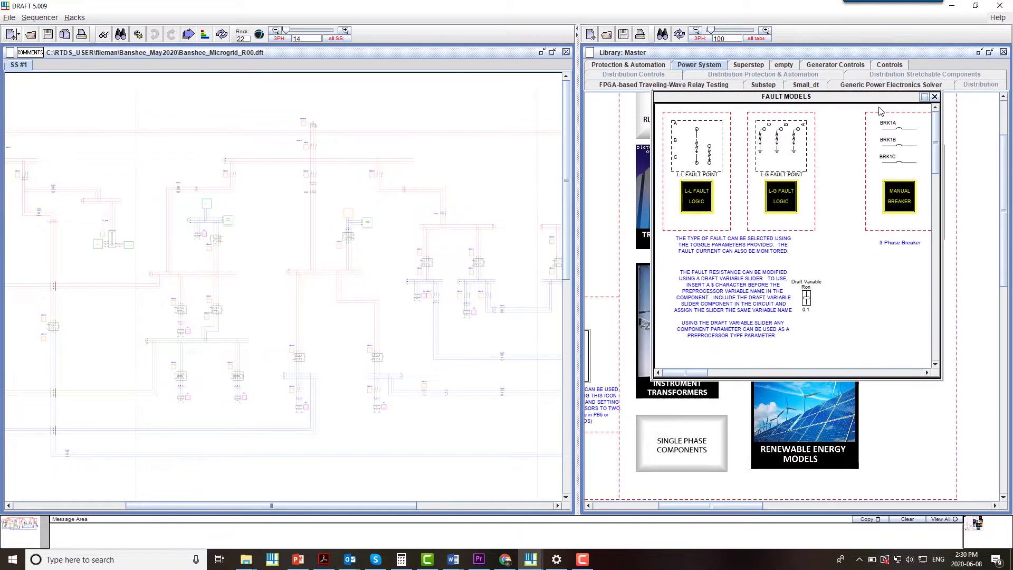
{"action": "left_click", "coordinate": [935, 97]}
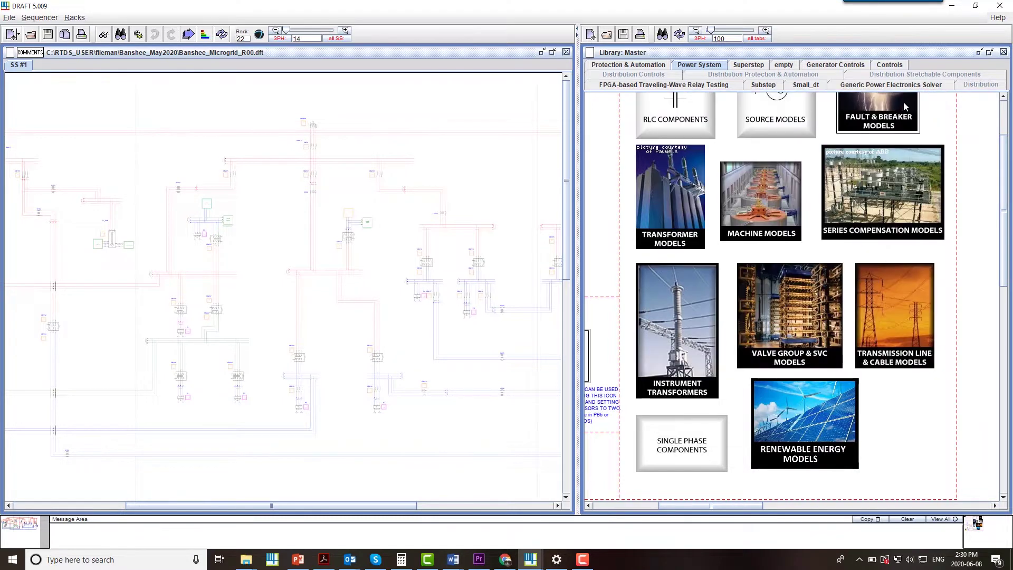
{"action": "left_click", "coordinate": [897, 64]}
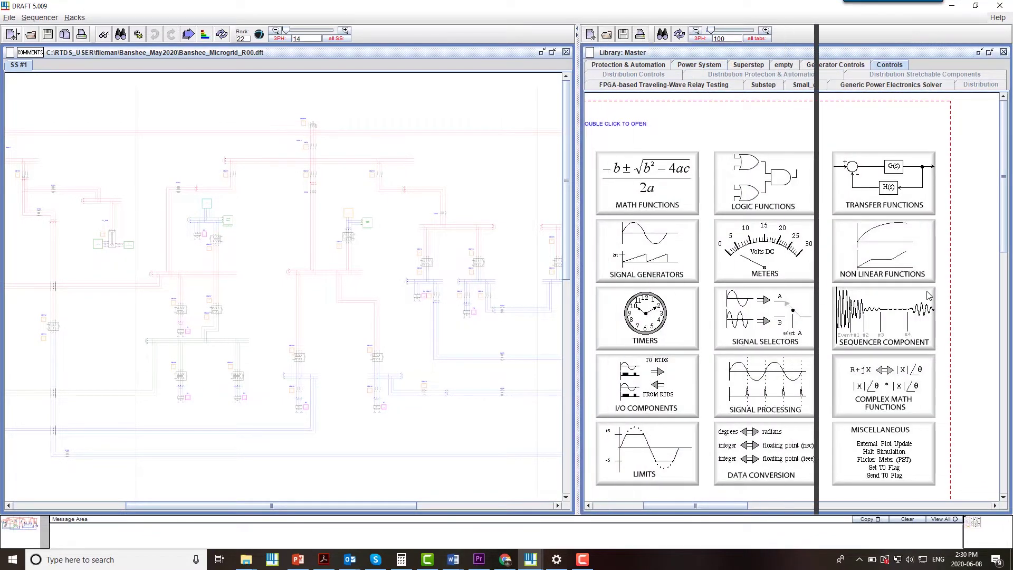
Widen the schematic pane, zoom to load C3 and breaker CB205, and open the BESS Average Value Model.
{"action": "left_click_drag", "start_coordinate": [928, 295], "coordinate": [817, 295]}
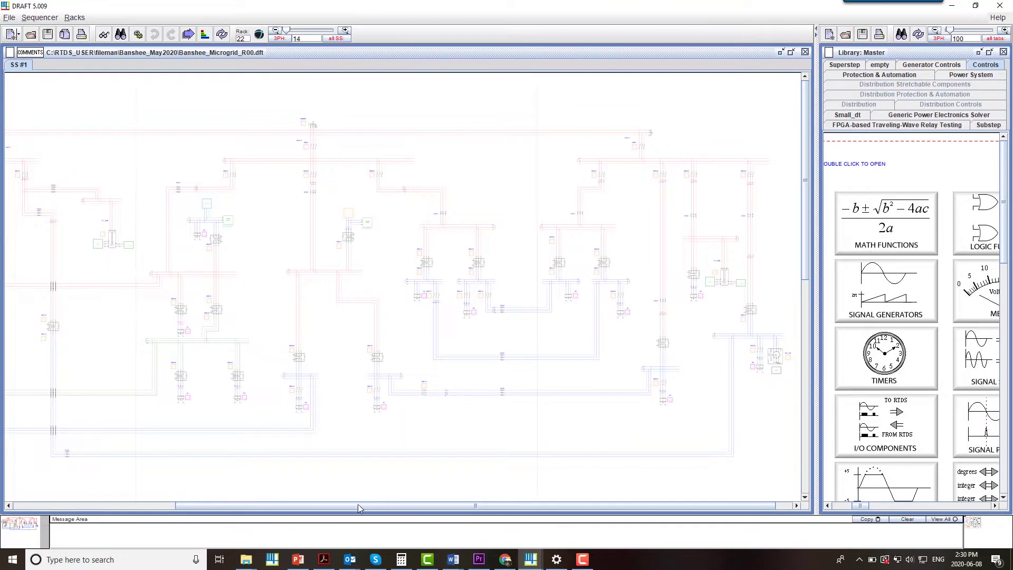
{"action": "left_click_drag", "start_coordinate": [354, 507], "coordinate": [147, 499]}
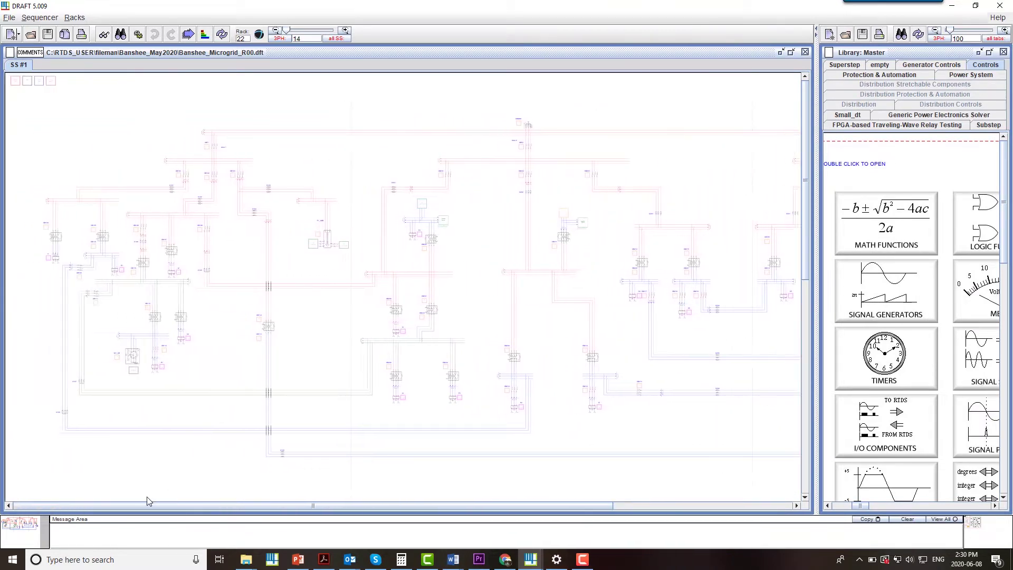
{"action": "scroll", "coordinate": [84, 220], "scroll_direction": "up", "scroll_amount": 8}
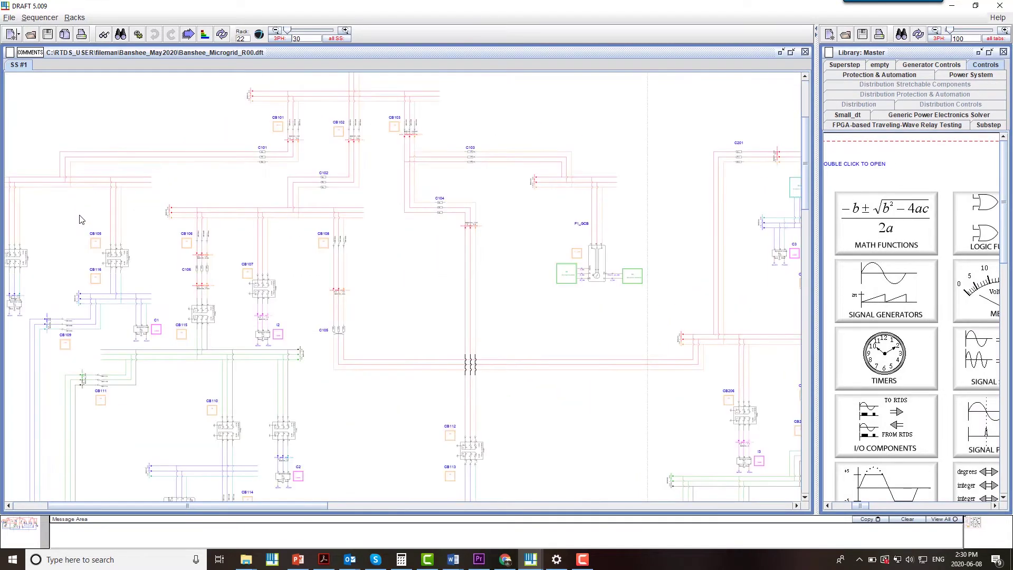
{"action": "scroll", "coordinate": [82, 220], "scroll_direction": "up", "scroll_amount": 1}
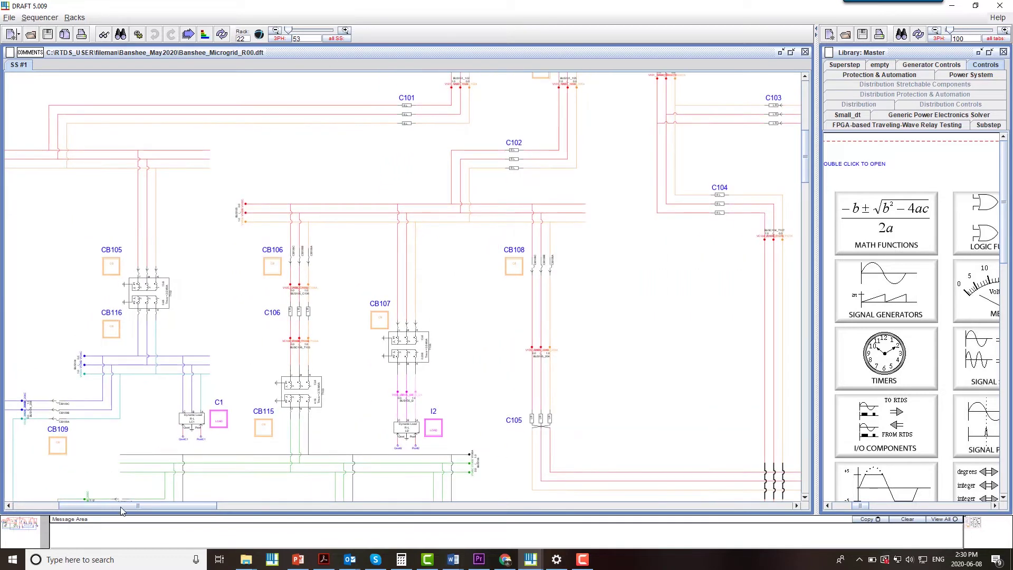
{"action": "left_click_drag", "start_coordinate": [121, 506], "coordinate": [259, 511]}
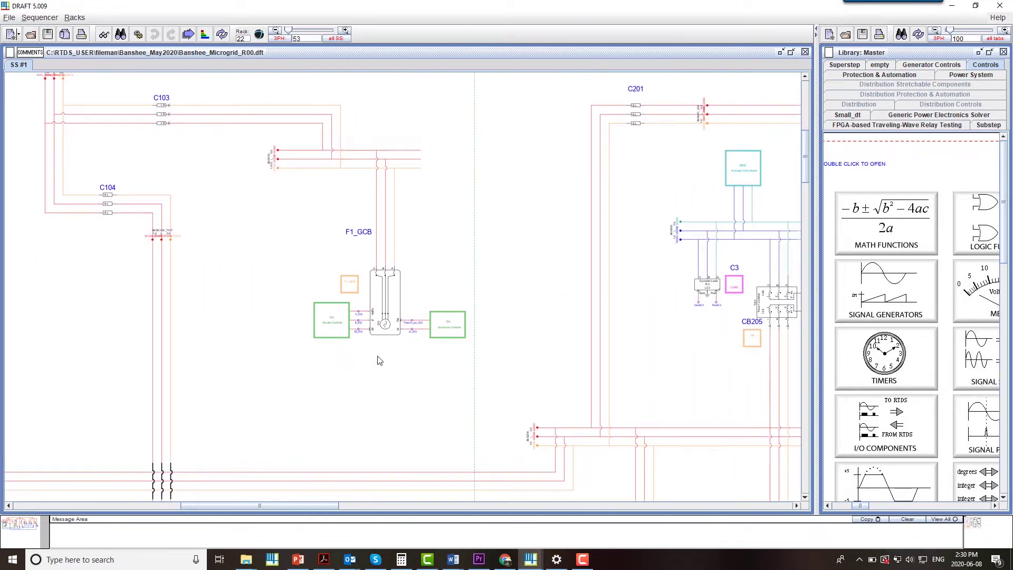
{"action": "left_click_drag", "start_coordinate": [691, 385], "coordinate": [291, 388]}
{"action": "scroll", "coordinate": [333, 241], "scroll_direction": "up", "scroll_amount": 5}
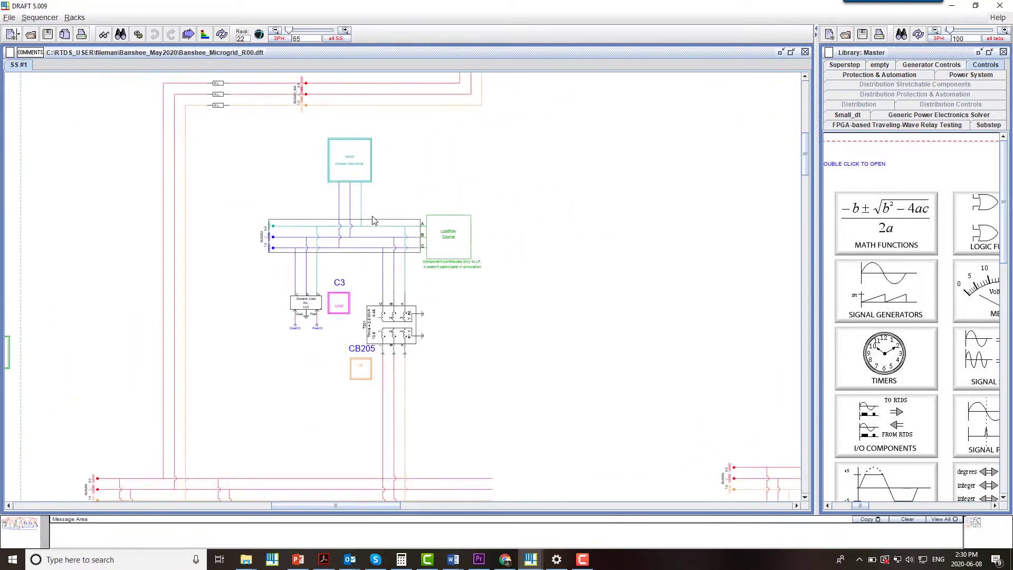
{"action": "double_click", "coordinate": [353, 158]}
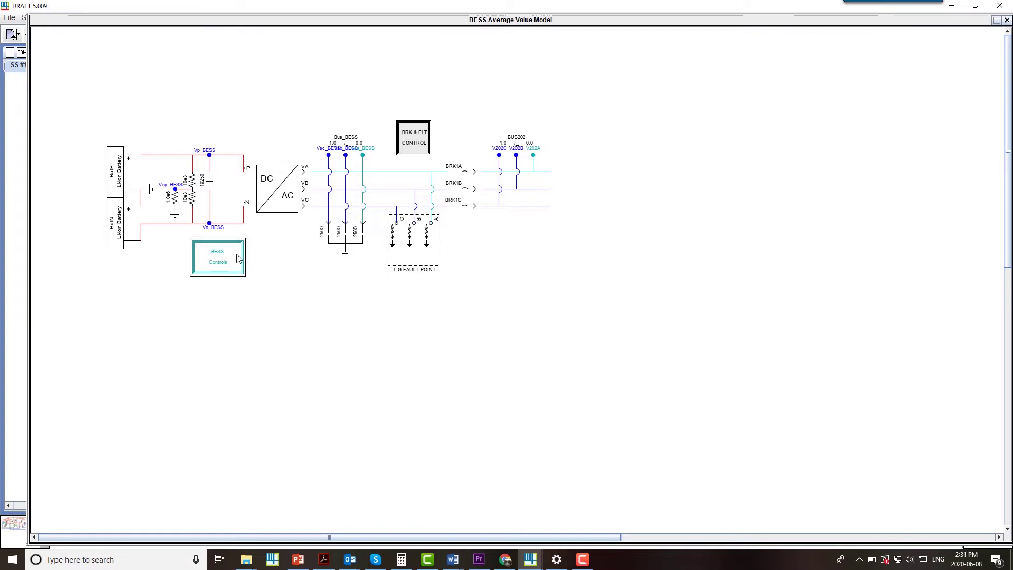
Inspect the BESS Controls modulation and ABC-to-dq blocks, then close both BESS subsystems.
{"action": "double_click", "coordinate": [238, 258]}
{"action": "left_click_drag", "start_coordinate": [522, 397], "coordinate": [2, 220]}
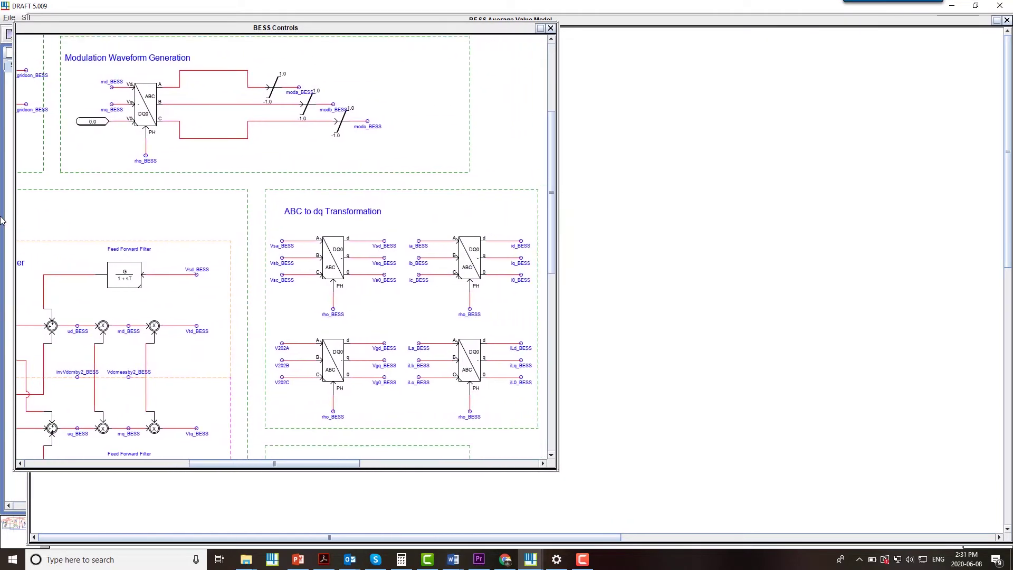
{"action": "left_click", "coordinate": [550, 29]}
{"action": "left_click", "coordinate": [1006, 21]}
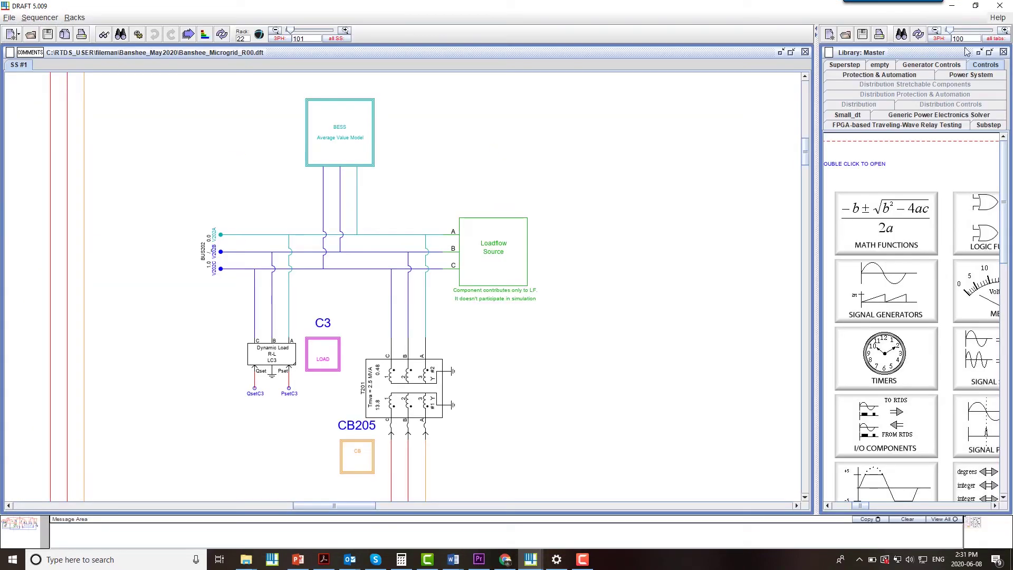
Pan to the PV Average Value Model subsystem, open it for a look, and close it.
{"action": "scroll", "coordinate": [758, 330], "scroll_direction": "down", "scroll_amount": 3}
{"action": "left_click_drag", "start_coordinate": [753, 328], "coordinate": [131, 288]}
{"action": "left_click_drag", "start_coordinate": [764, 340], "coordinate": [517, 332]}
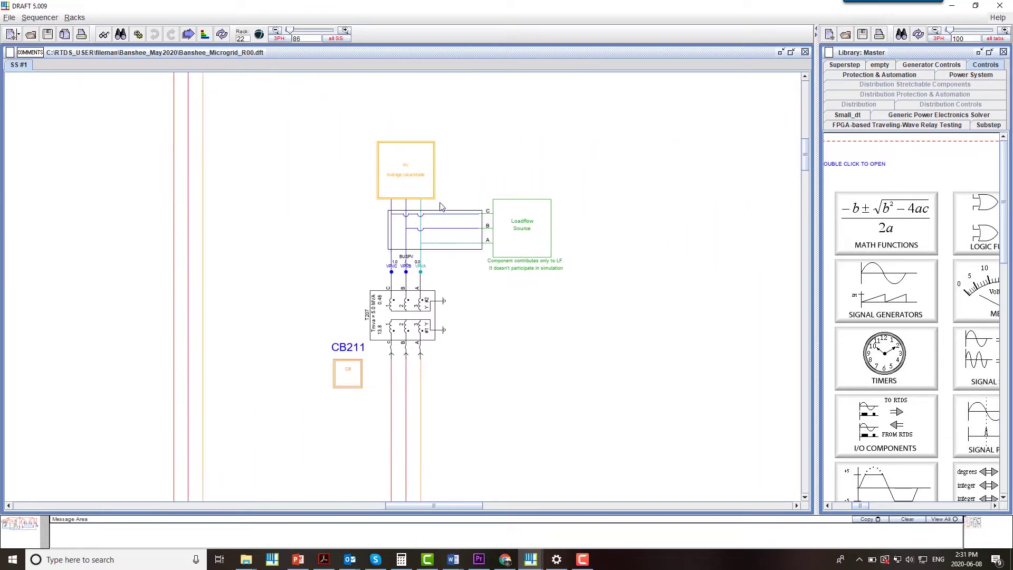
{"action": "scroll", "coordinate": [411, 195], "scroll_direction": "up", "scroll_amount": 2}
{"action": "double_click", "coordinate": [420, 182]}
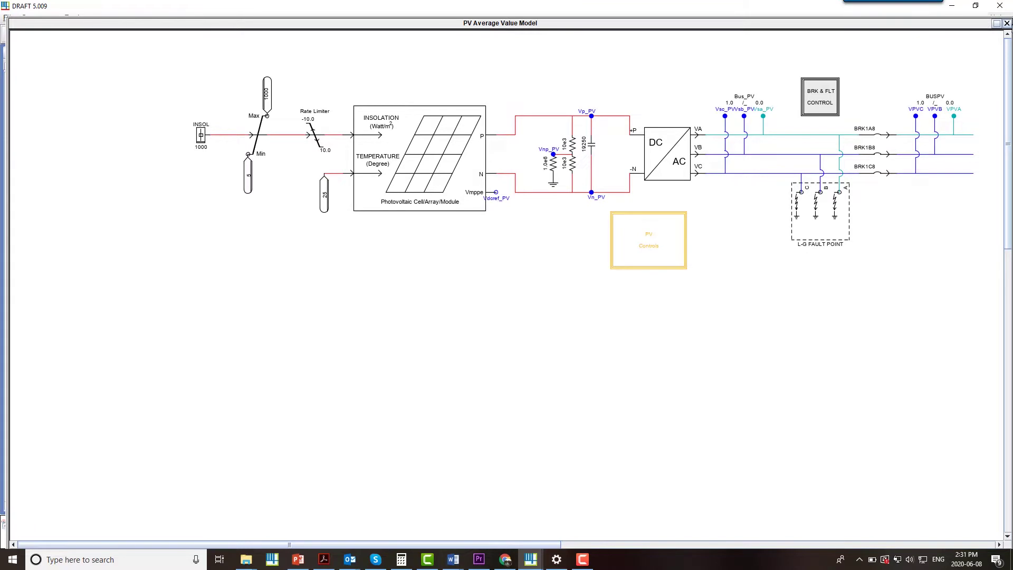
{"action": "left_click", "coordinate": [1007, 23]}
{"action": "scroll", "coordinate": [636, 264], "scroll_direction": "down", "scroll_amount": 2}
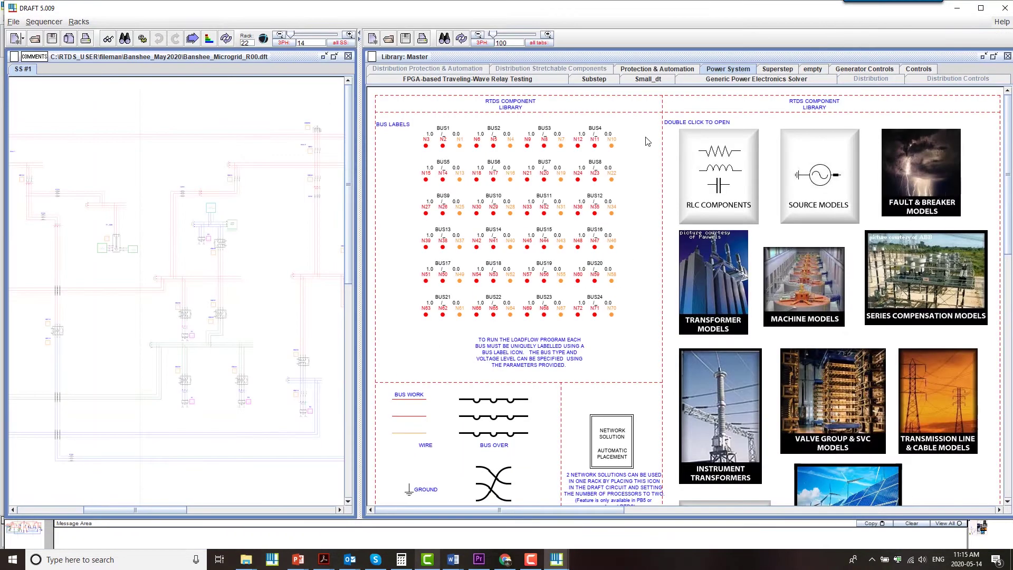
Browse the Substep library's Resistive-Switching Converters group, then close it.
{"action": "left_click", "coordinate": [603, 79]}
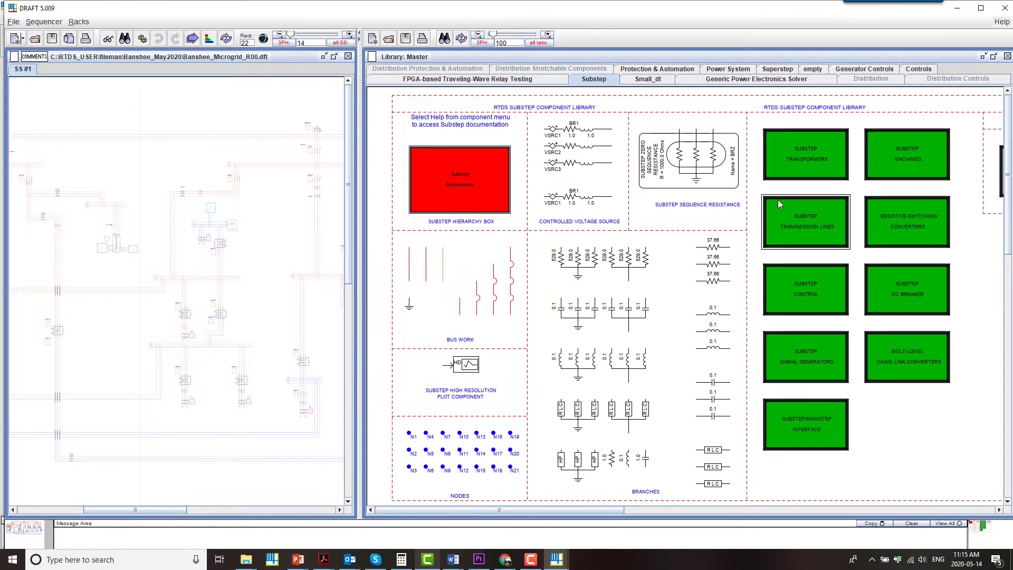
{"action": "double_click", "coordinate": [938, 235]}
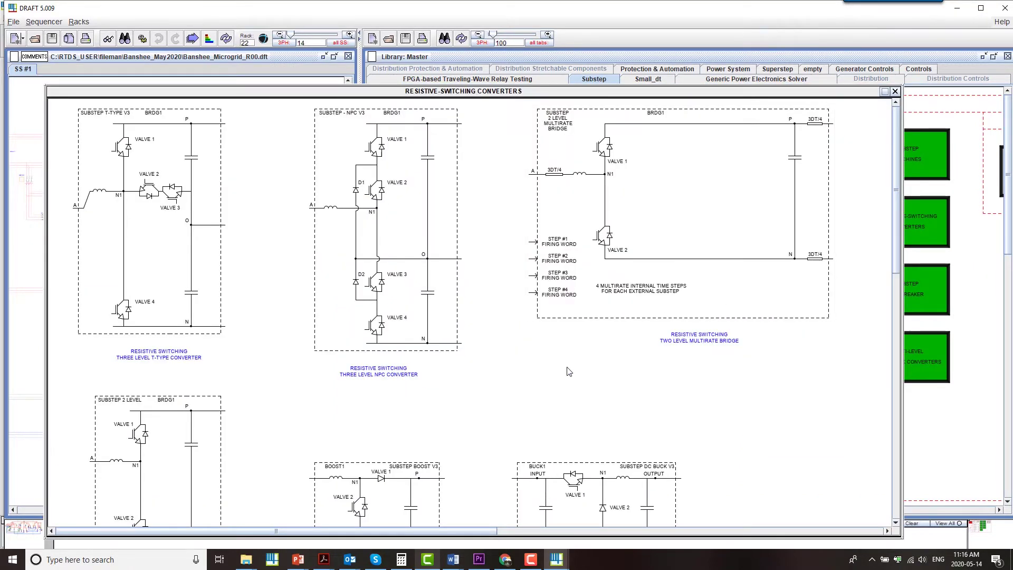
{"action": "scroll", "coordinate": [569, 371], "scroll_direction": "down", "scroll_amount": 3}
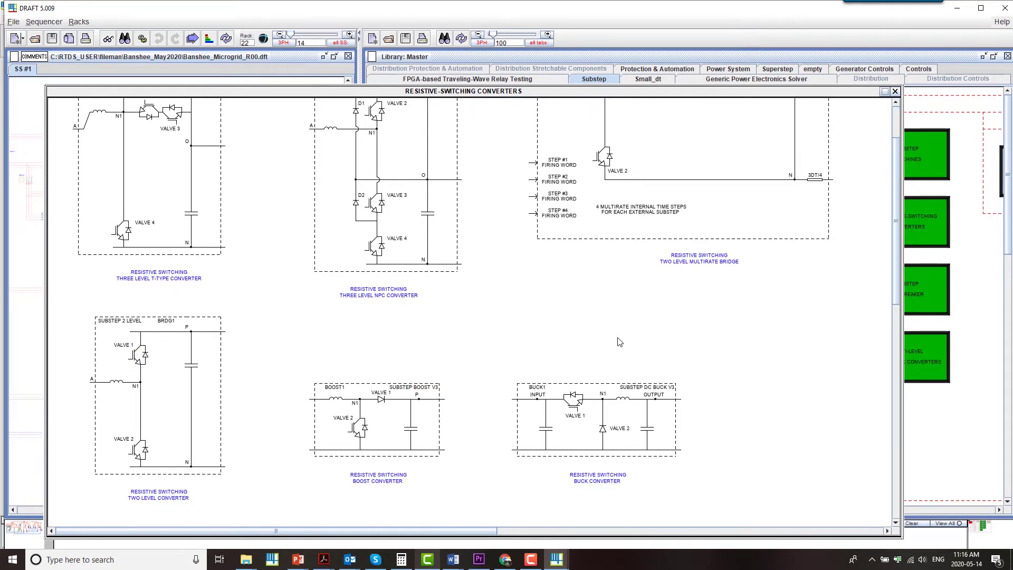
{"action": "left_click", "coordinate": [894, 92]}
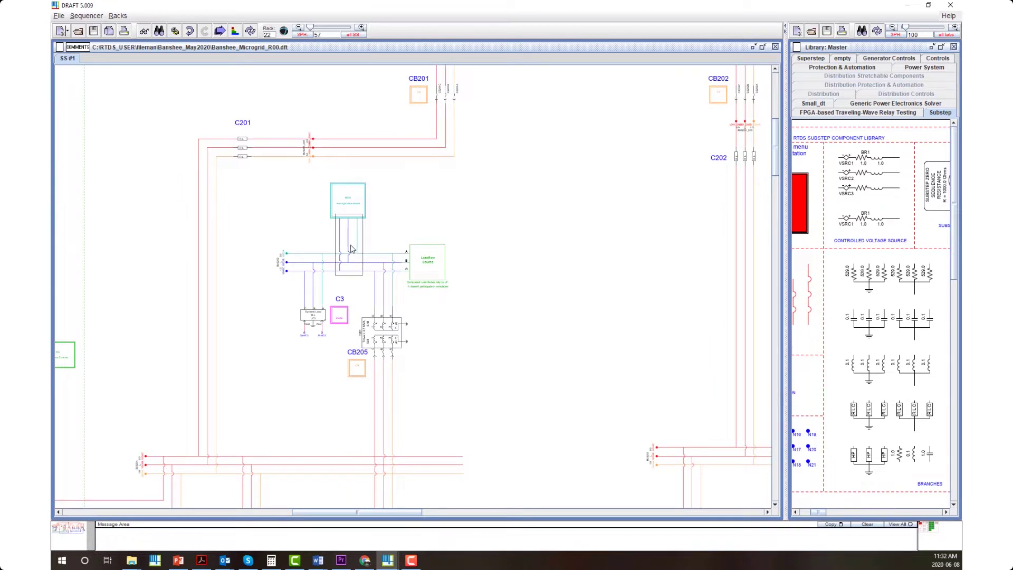
Review the BESS DC/AC converter's AC/DC control and DC current injection settings, then cancel.
{"action": "scroll", "coordinate": [350, 248], "scroll_direction": "up", "scroll_amount": 5}
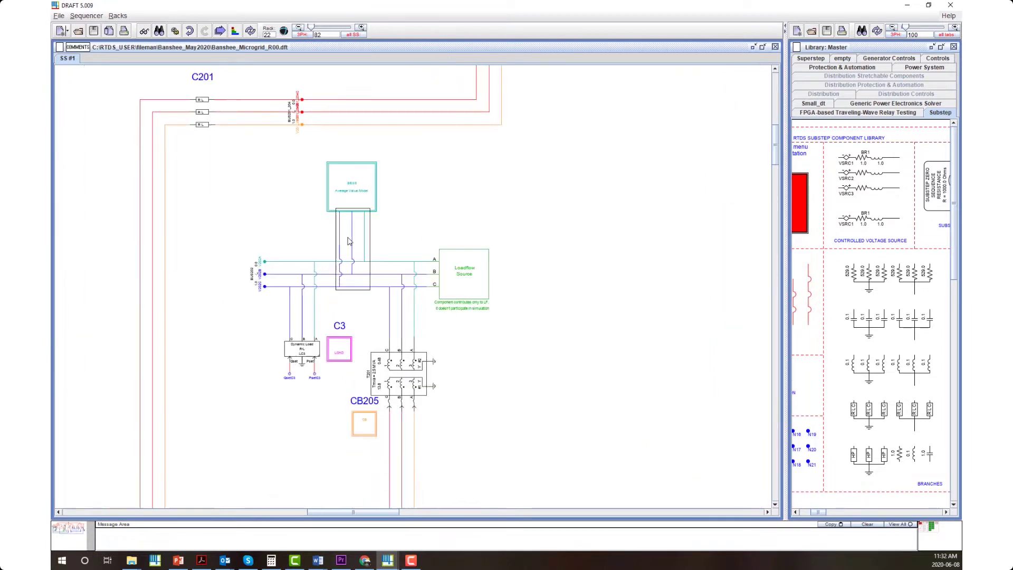
{"action": "double_click", "coordinate": [365, 173]}
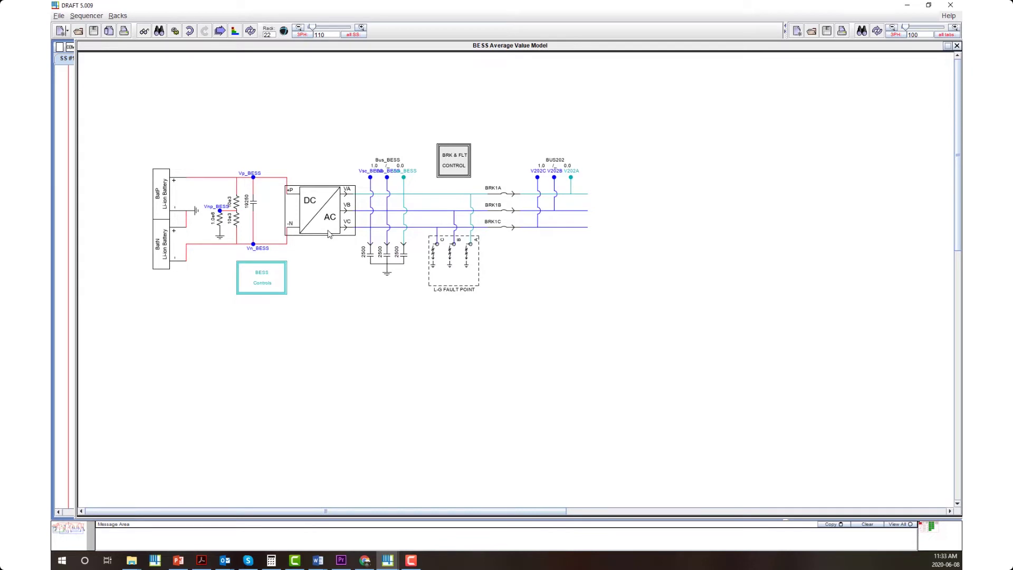
{"action": "double_click", "coordinate": [328, 234]}
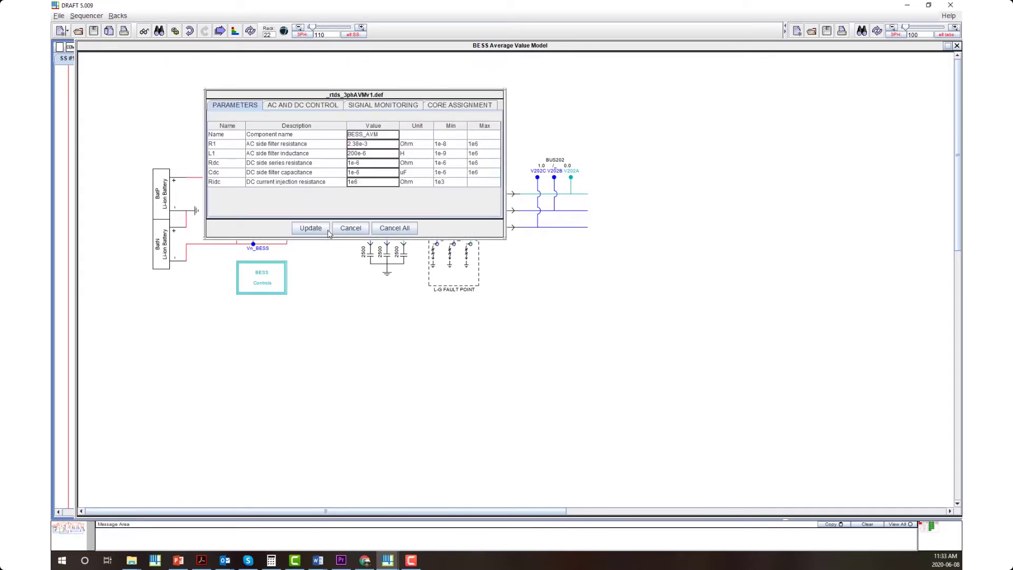
{"action": "left_click", "coordinate": [313, 107]}
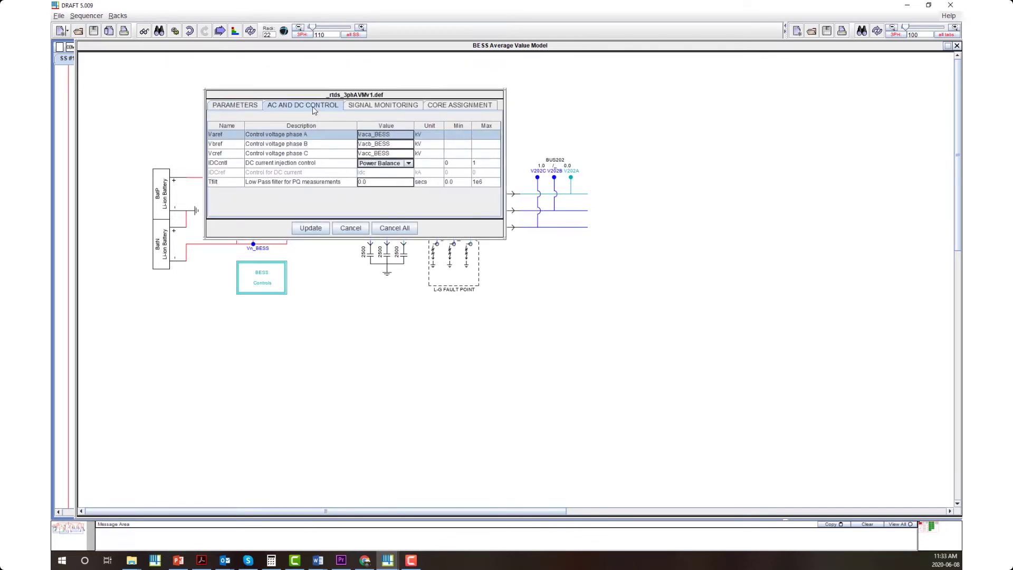
{"action": "left_click", "coordinate": [409, 163]}
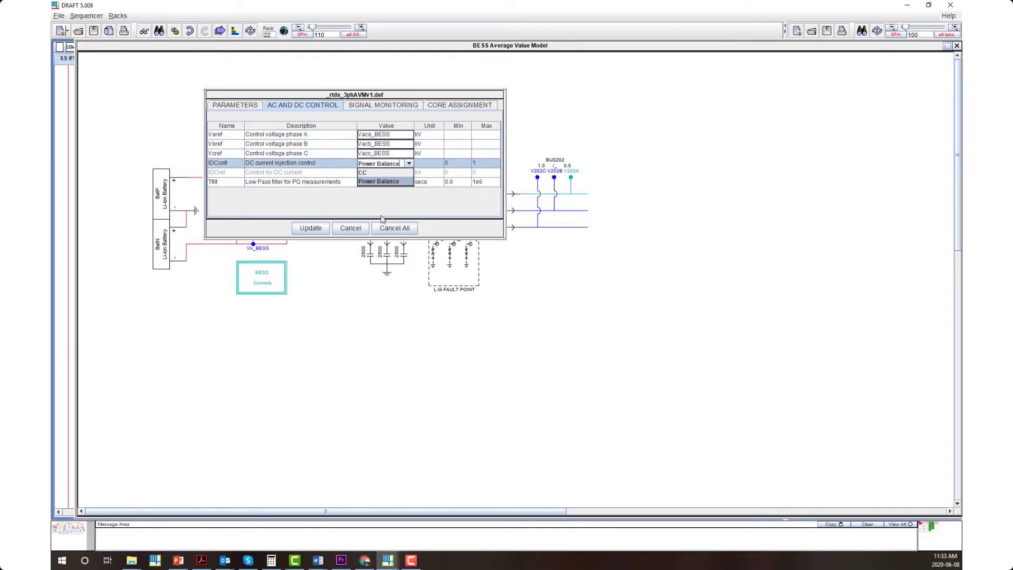
{"action": "left_click", "coordinate": [350, 228]}
Look over the BESS Controls subpage, then close it and the BESS Average Value Model.
{"action": "double_click", "coordinate": [280, 284]}
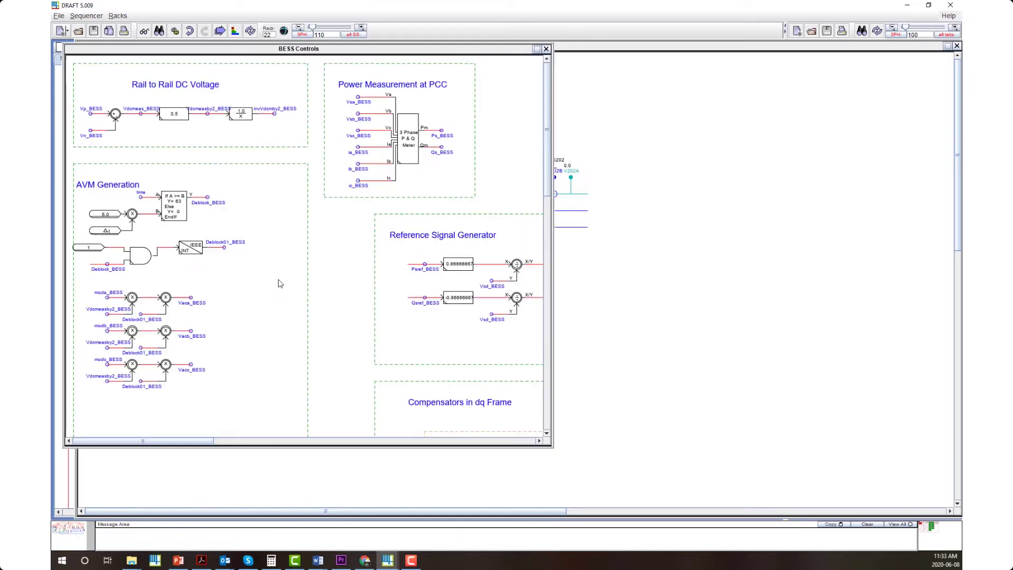
{"action": "left_click_drag", "start_coordinate": [429, 357], "coordinate": [319, 272]}
{"action": "left_click_drag", "start_coordinate": [514, 376], "coordinate": [425, 347]}
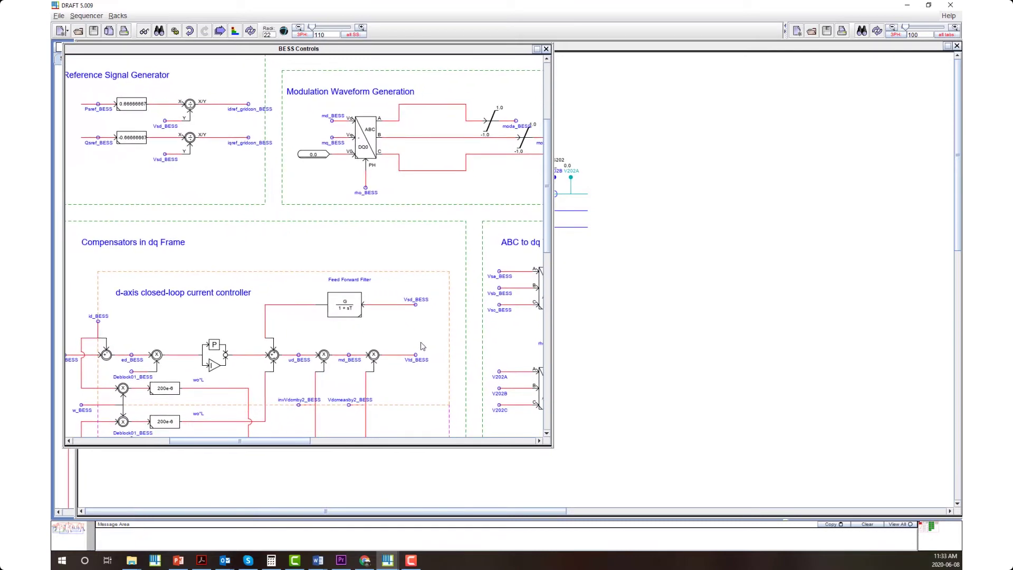
{"action": "scroll", "coordinate": [425, 347], "scroll_direction": "down", "scroll_amount": 3}
{"action": "scroll", "coordinate": [407, 335], "scroll_direction": "down", "scroll_amount": 3}
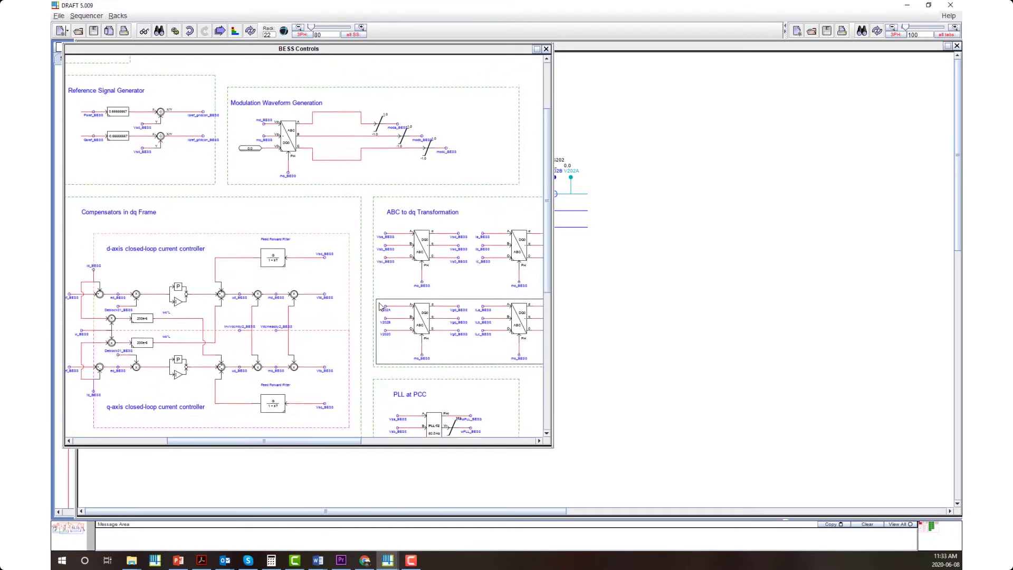
{"action": "left_click", "coordinate": [546, 48]}
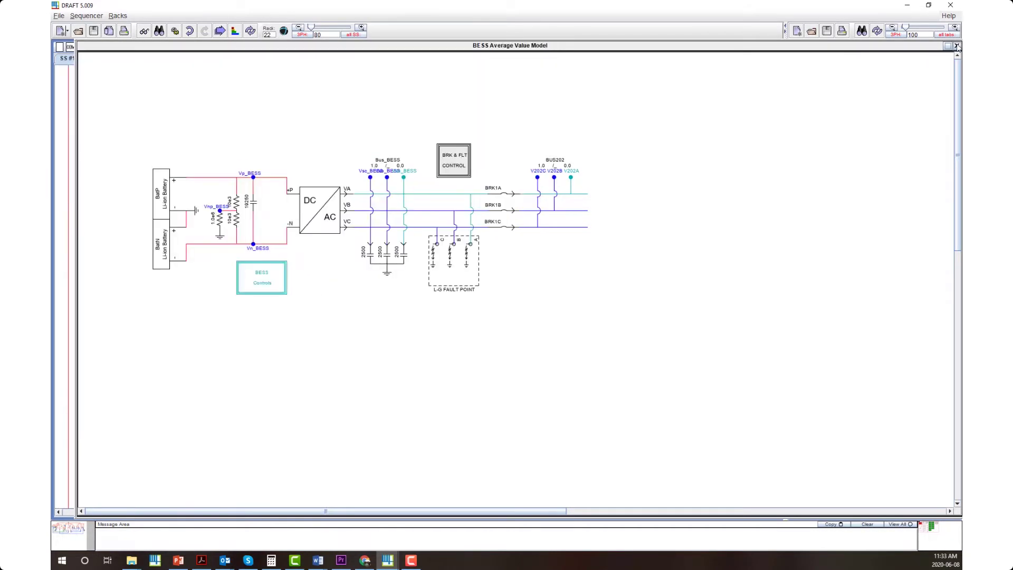
{"action": "left_click", "coordinate": [958, 47]}
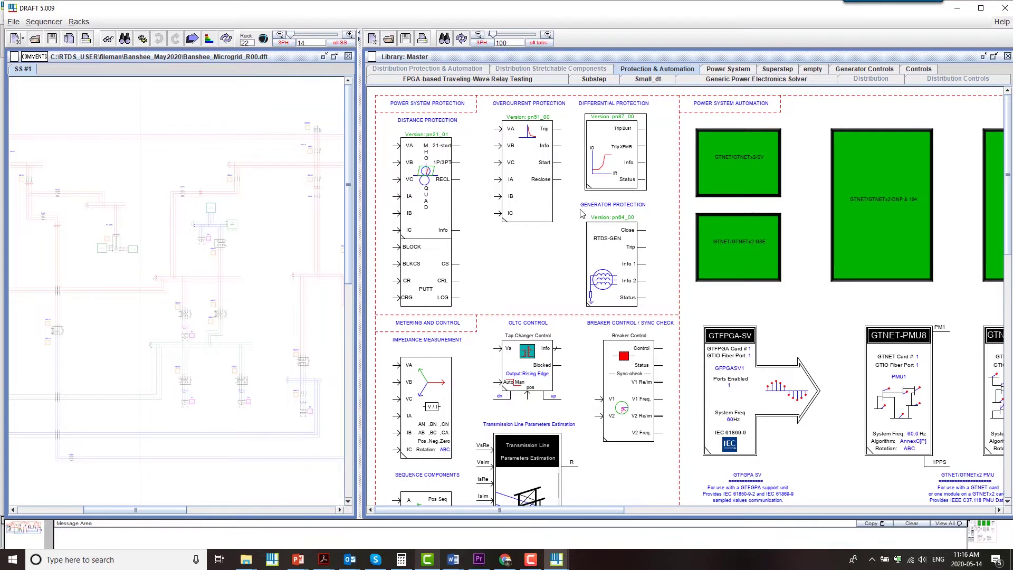
{"action": "scroll", "coordinate": [533, 251], "scroll_direction": "down", "scroll_amount": 3}
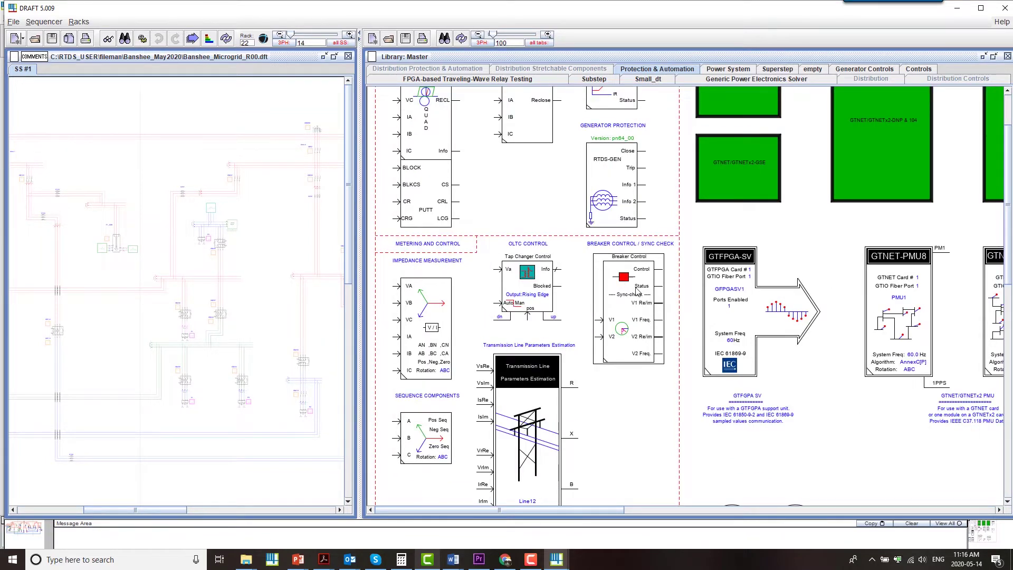
{"action": "double_click", "coordinate": [620, 359]}
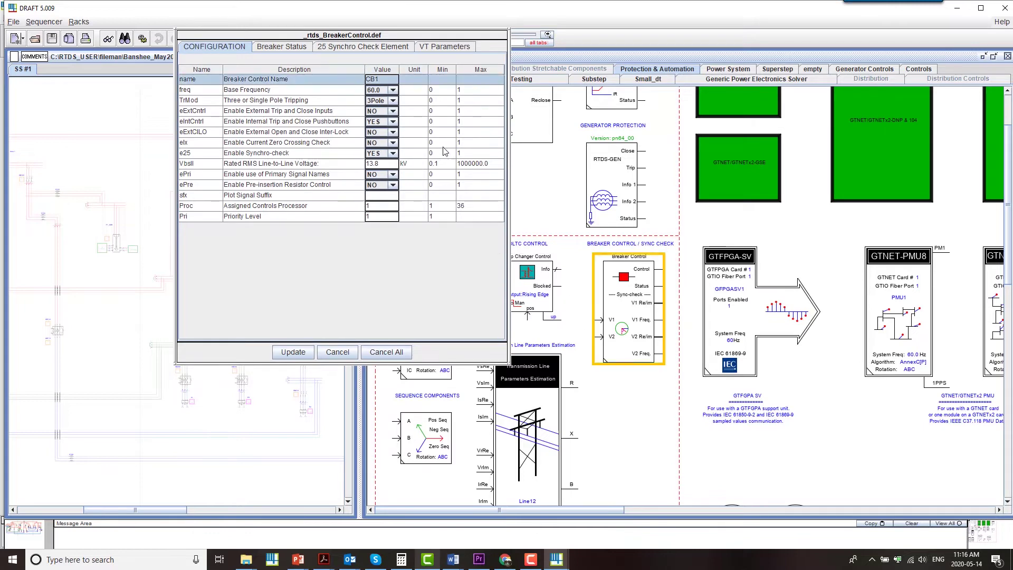
{"action": "left_click", "coordinate": [399, 50]}
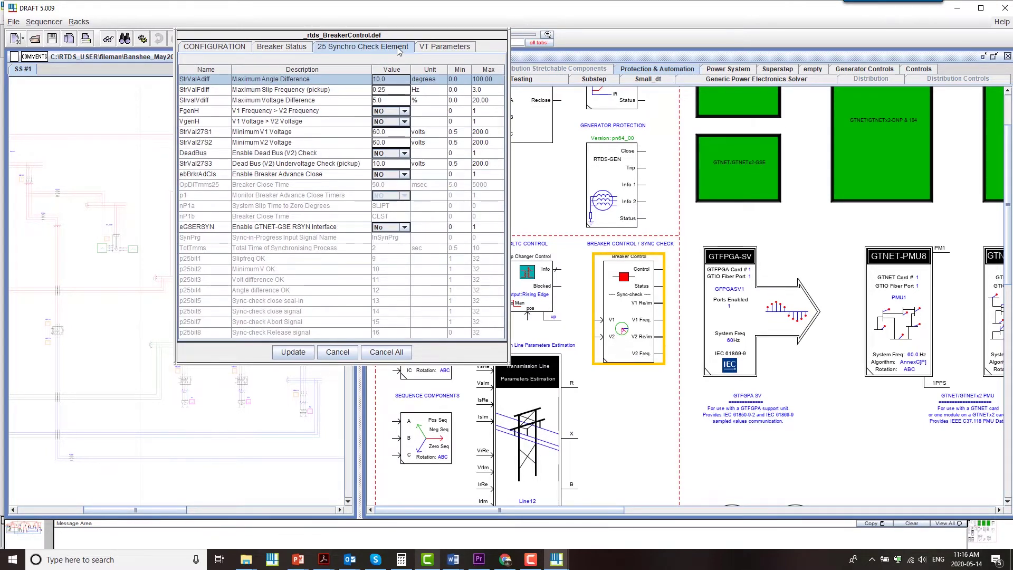
{"action": "left_click", "coordinate": [329, 352]}
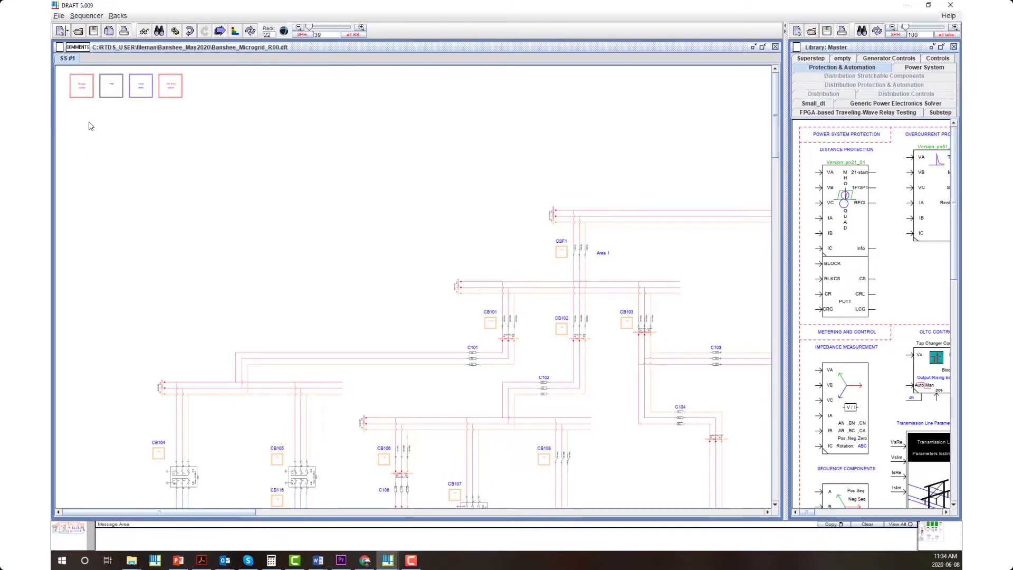
Zoom in and open the SEL RTAC Interface subsystem with its GTNET-DNP and GTNET-GSE blocks.
{"action": "scroll", "coordinate": [79, 110], "scroll_direction": "up", "scroll_amount": 5}
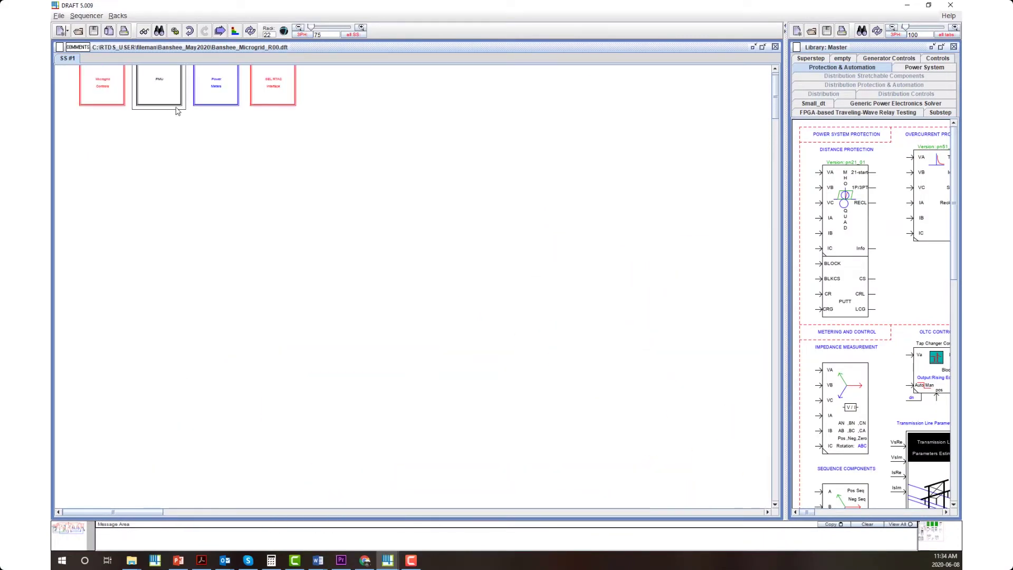
{"action": "scroll", "coordinate": [105, 116], "scroll_direction": "up", "scroll_amount": 5}
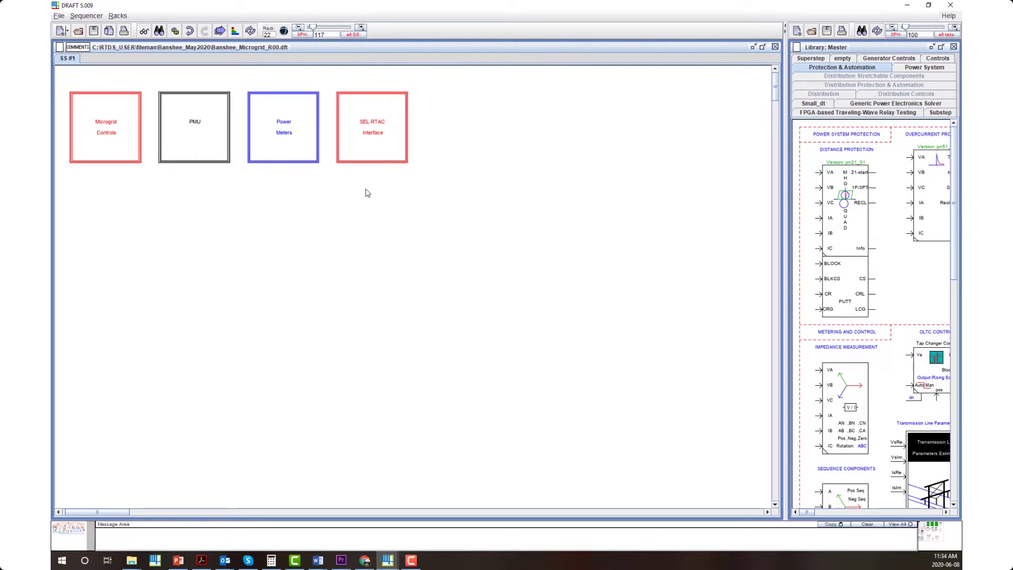
{"action": "double_click", "coordinate": [377, 158]}
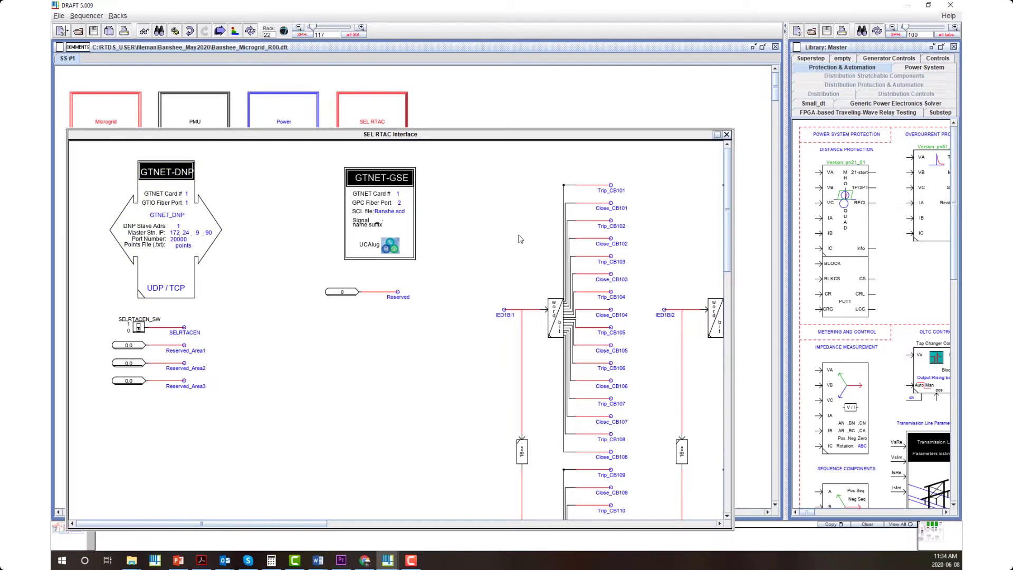
{"action": "left_click_drag", "start_coordinate": [522, 237], "coordinate": [510, 267]}
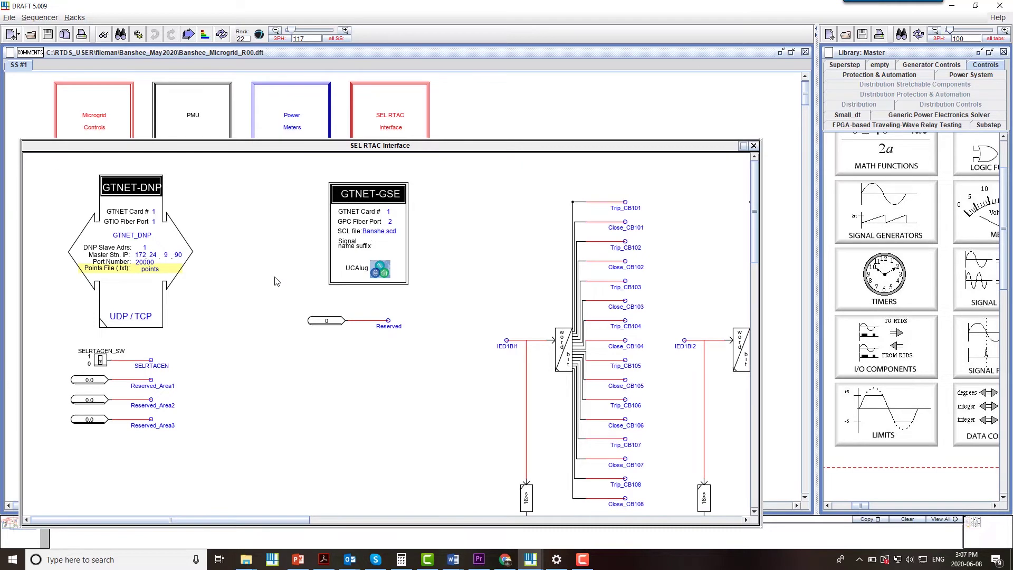
Open points.txt from the RSCAD file browser in a text editor and scroll through its DNP points.
{"action": "mouse_move", "coordinate": [530, 558]}
{"action": "left_click", "coordinate": [495, 527]}
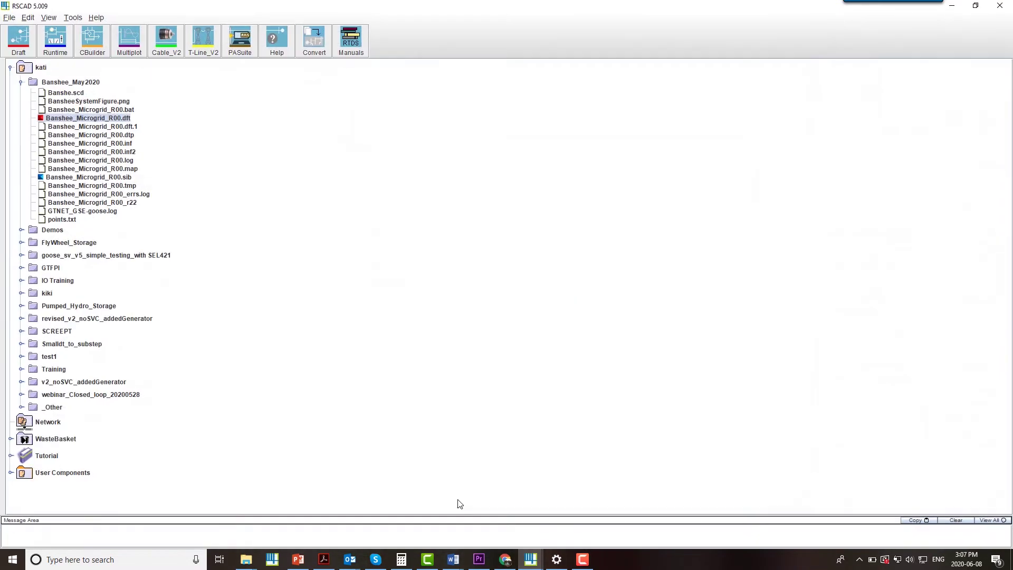
{"action": "right_click", "coordinate": [64, 218]}
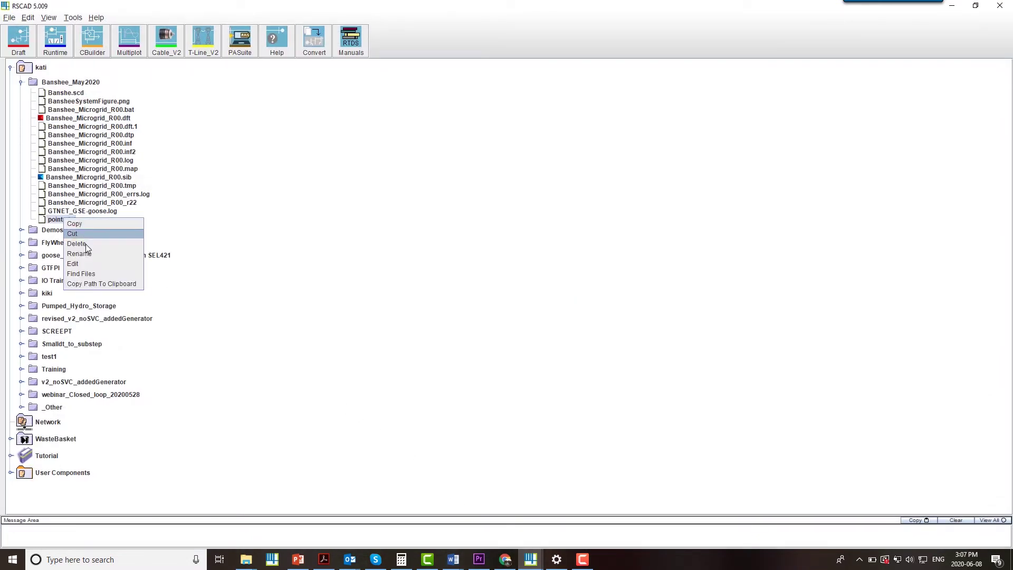
{"action": "left_click", "coordinate": [90, 270]}
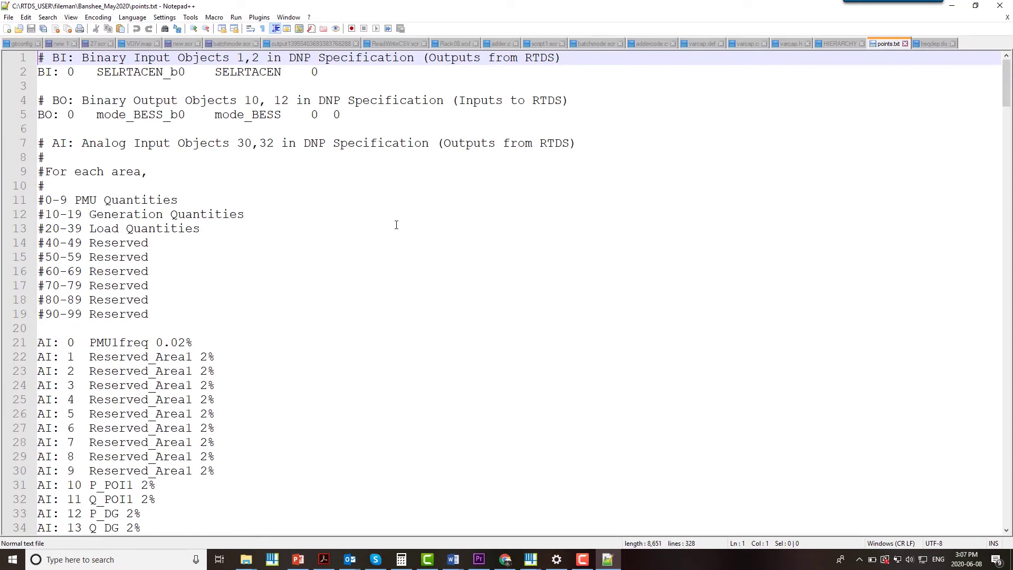
{"action": "scroll", "coordinate": [397, 225], "scroll_direction": "down", "scroll_amount": 5}
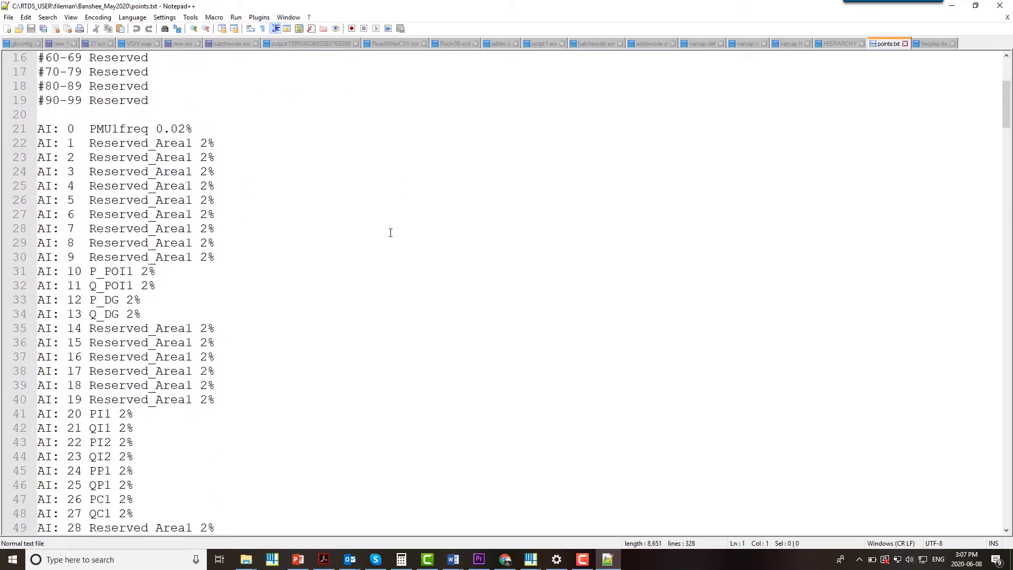
{"action": "scroll", "coordinate": [390, 232], "scroll_direction": "down", "scroll_amount": 3}
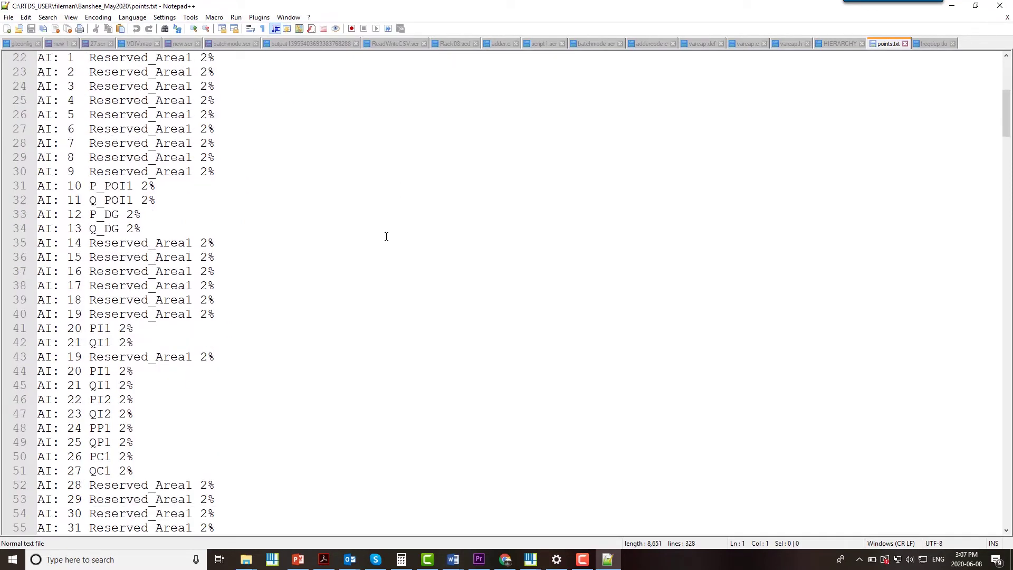
Close Notepad++ and open the GTNET-GSE block's IEC 61850 SCD file, Banshe.scd.
{"action": "key", "text": "alt+F4"}
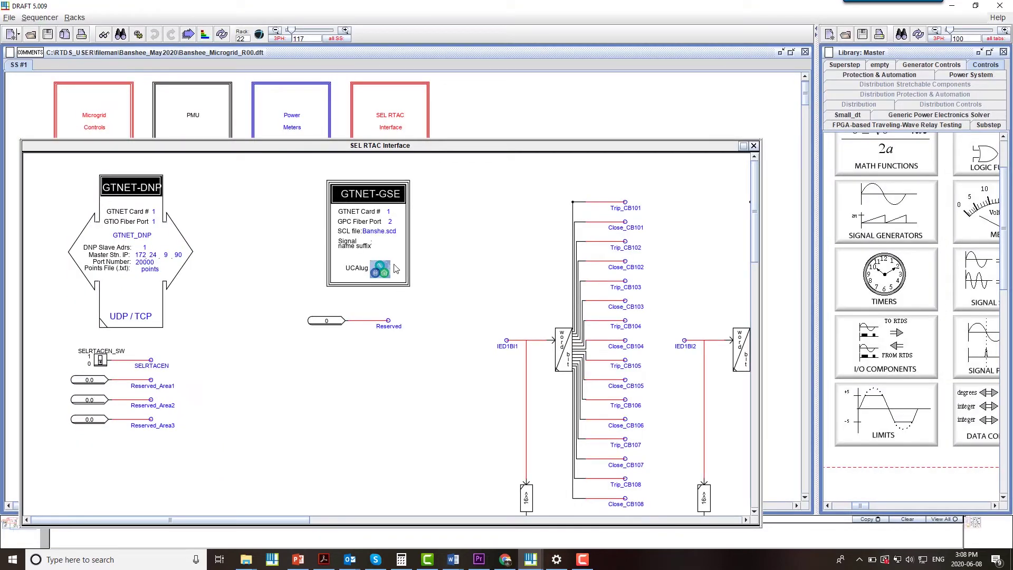
{"action": "right_click", "coordinate": [390, 258]}
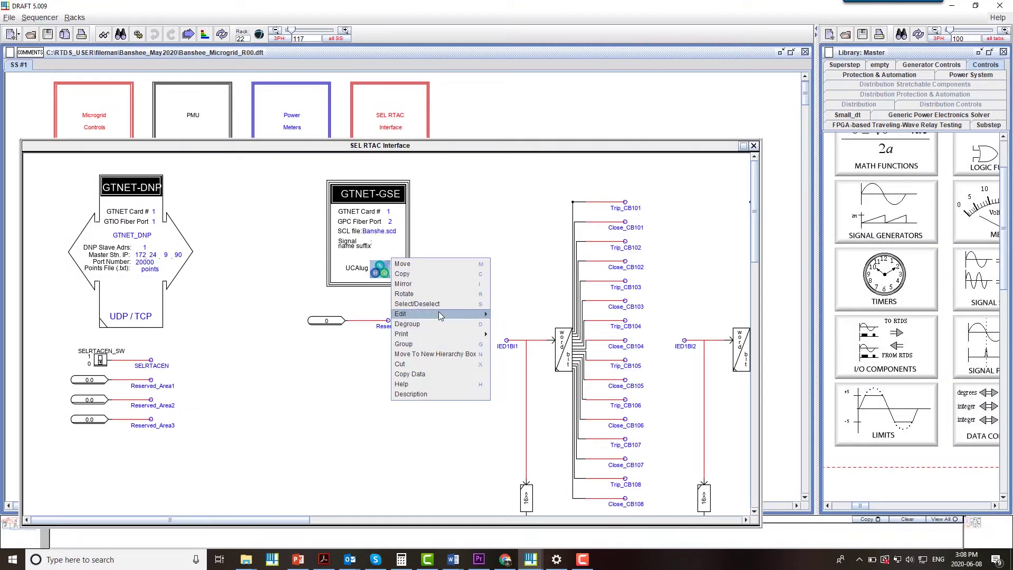
{"action": "mouse_move", "coordinate": [439, 313]}
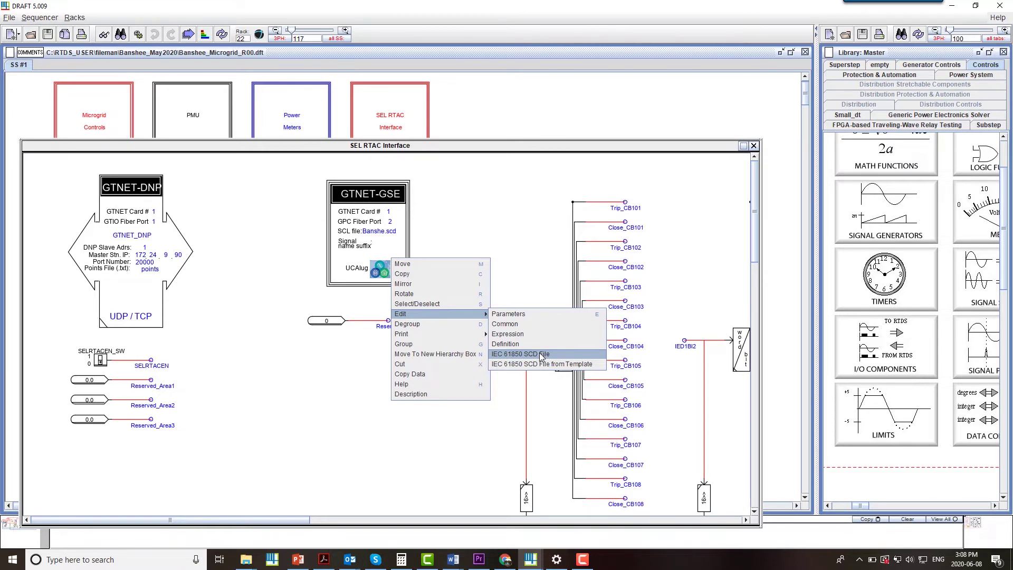
{"action": "left_click", "coordinate": [541, 355]}
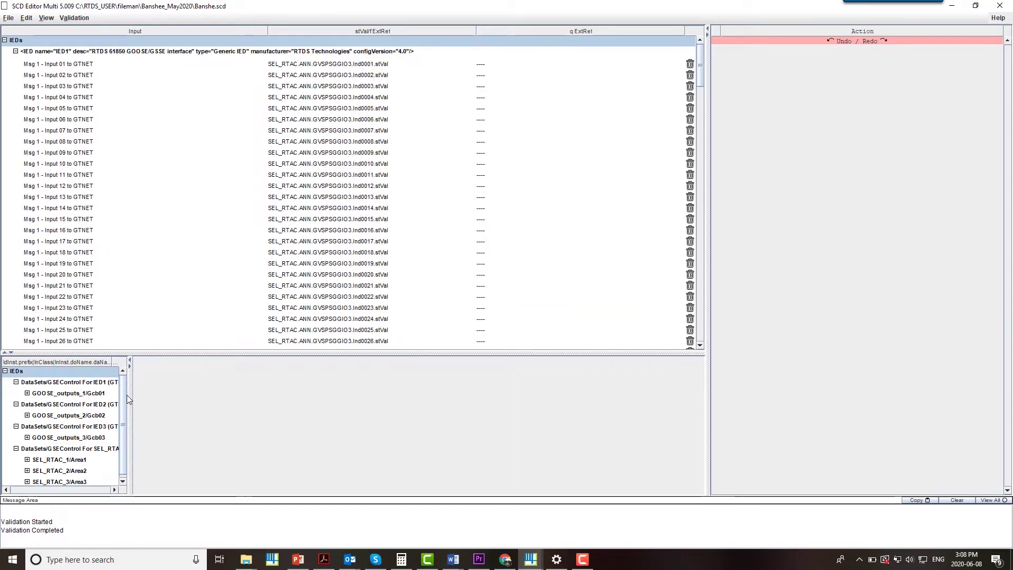
Widen the dataset panel and expand GOOSE_outputs_1/Gcb01 to list its BOOLEAN signals.
{"action": "left_click_drag", "start_coordinate": [127, 394], "coordinate": [737, 433]}
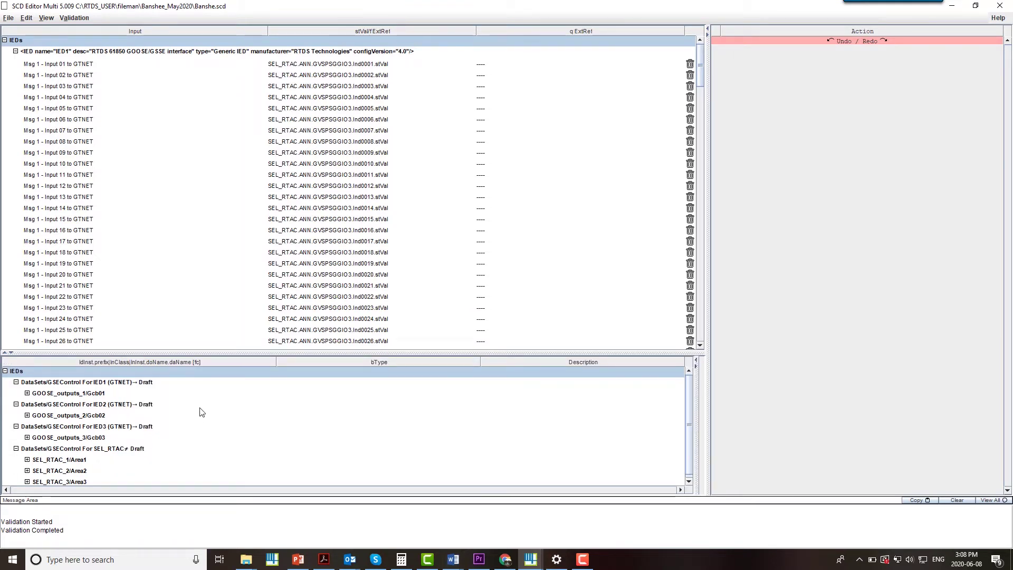
{"action": "left_click", "coordinate": [28, 394]}
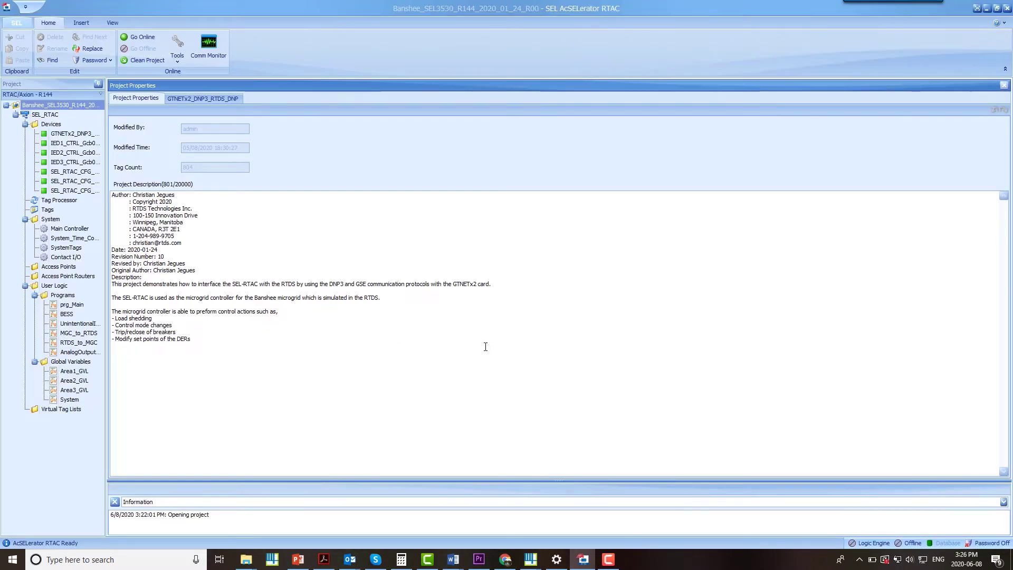
Show the GTNETx2_DNP3_RTDS_DNP device's DNP settings: TCP transport on port 20000.
{"action": "left_click", "coordinate": [80, 135]}
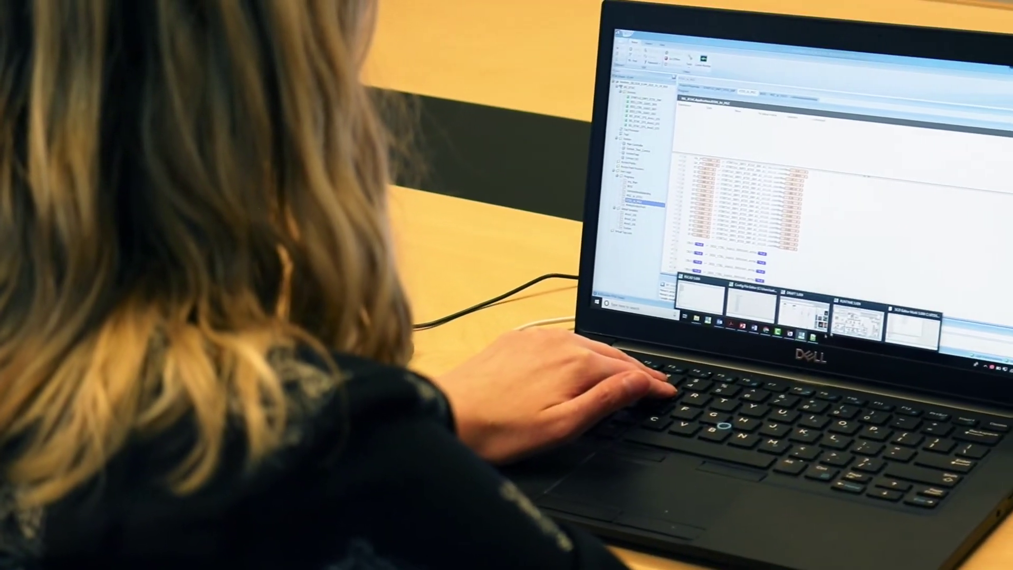
Bring forward RunTime showing the Banshee_Microgrid_R00 one-line with live meter readings.
{"action": "left_click", "coordinate": [861, 321]}
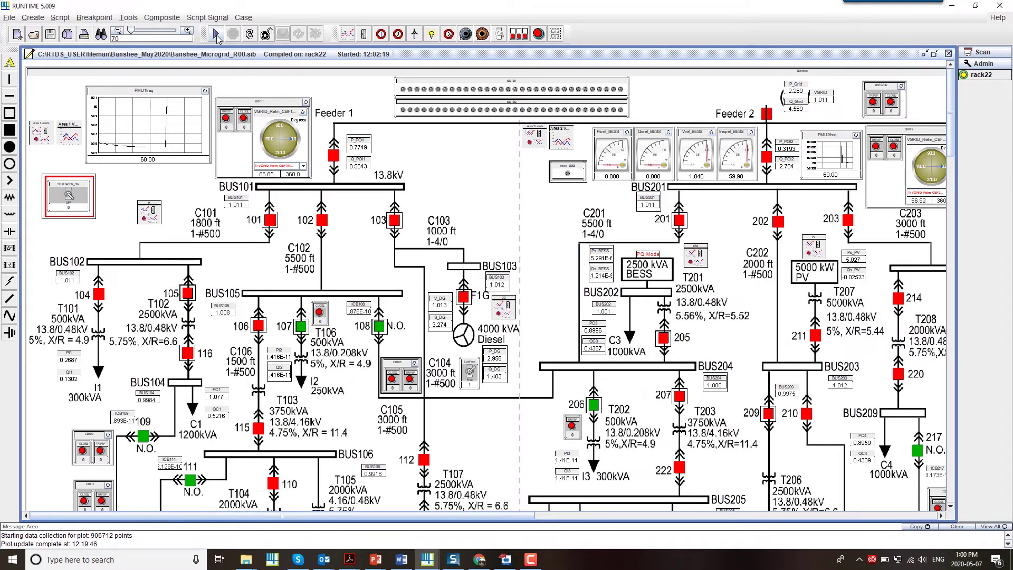
Run the microgrid simulation, pan across the live one-line diagram, and open the ESS subsystem.
{"action": "left_click", "coordinate": [216, 35]}
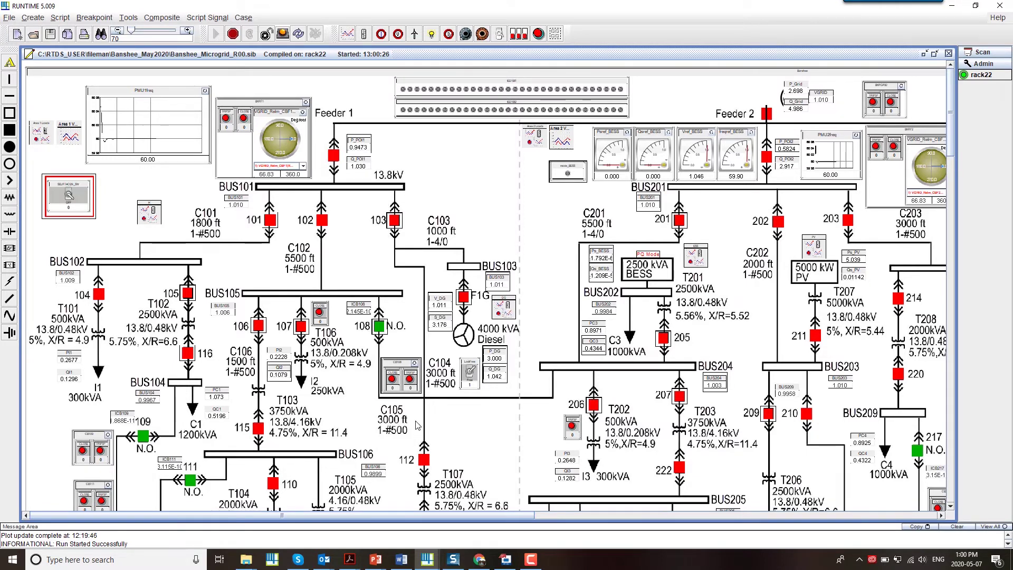
{"action": "scroll", "coordinate": [417, 425], "scroll_direction": "down", "scroll_amount": 3}
{"action": "left_click_drag", "start_coordinate": [448, 516], "coordinate": [862, 511]}
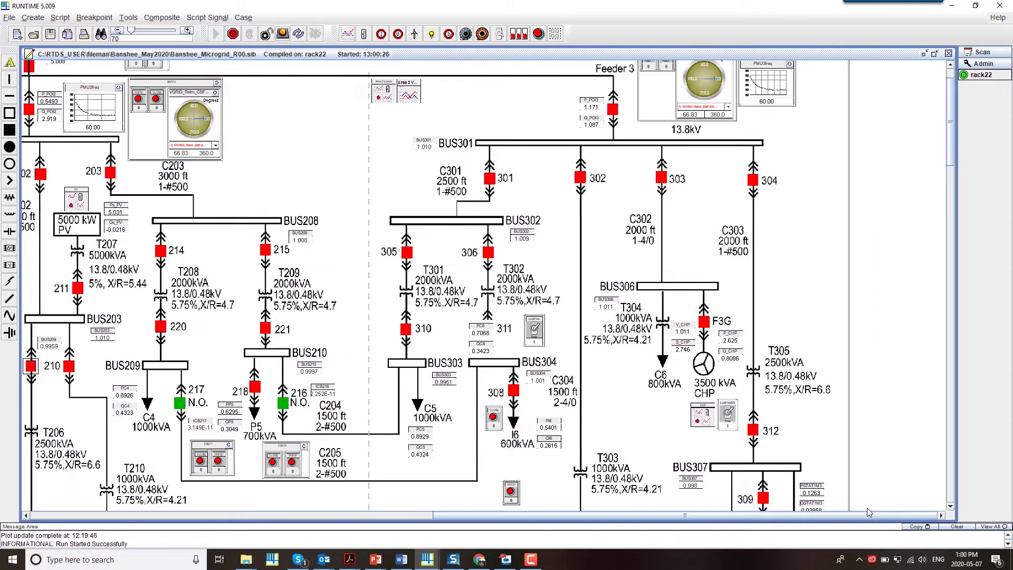
{"action": "left_click_drag", "start_coordinate": [811, 512], "coordinate": [427, 528]}
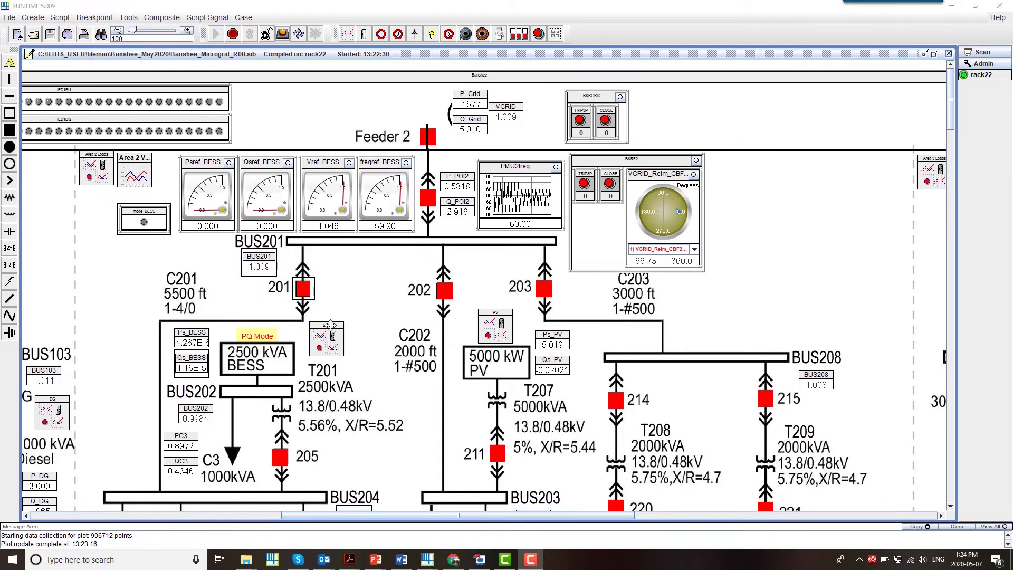
{"action": "double_click", "coordinate": [330, 326]}
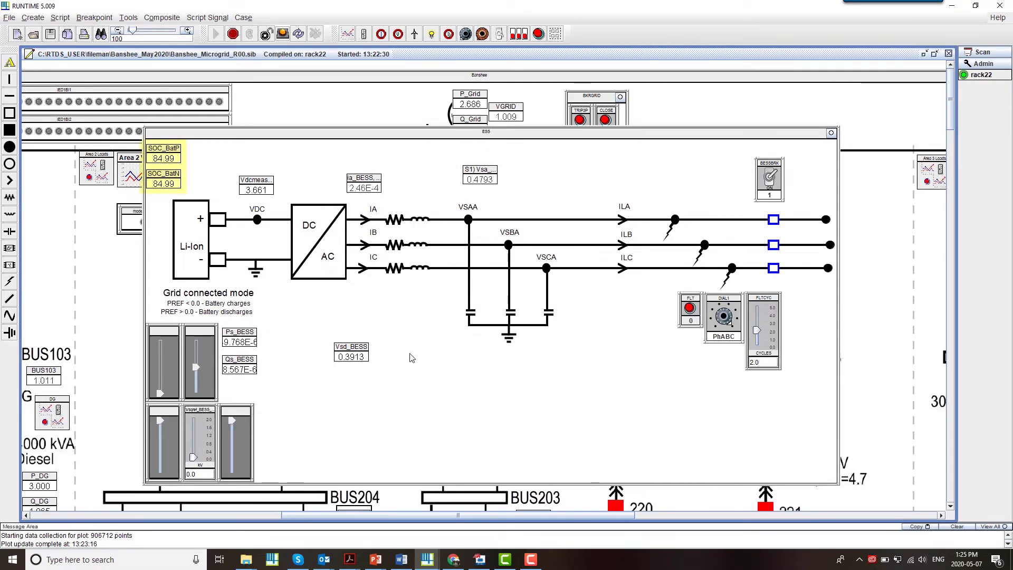
Select the ia_BESS current meter in the ESS panel, then go to the RTAC project.
{"action": "left_click", "coordinate": [373, 180]}
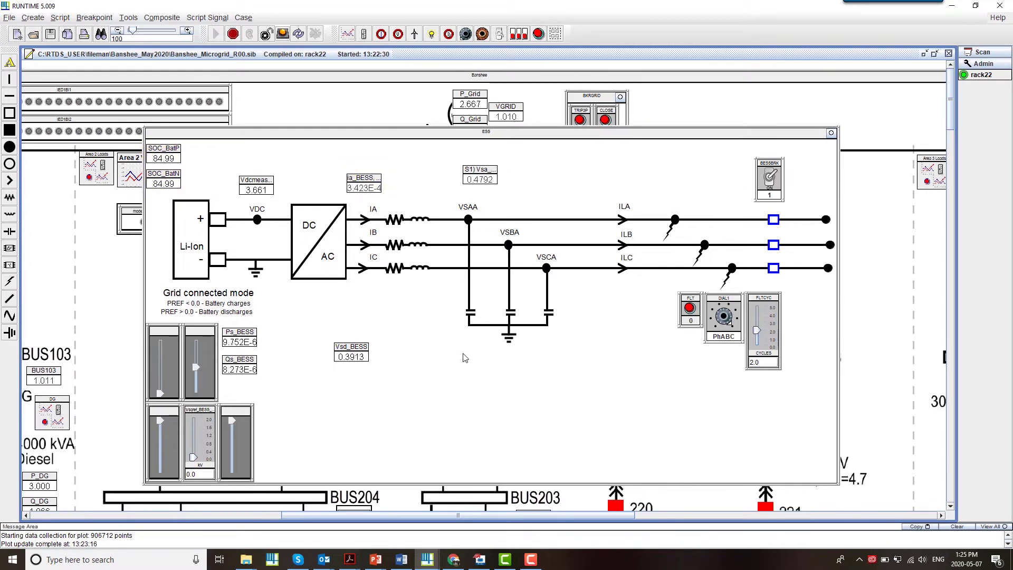
{"action": "left_click", "coordinate": [481, 560]}
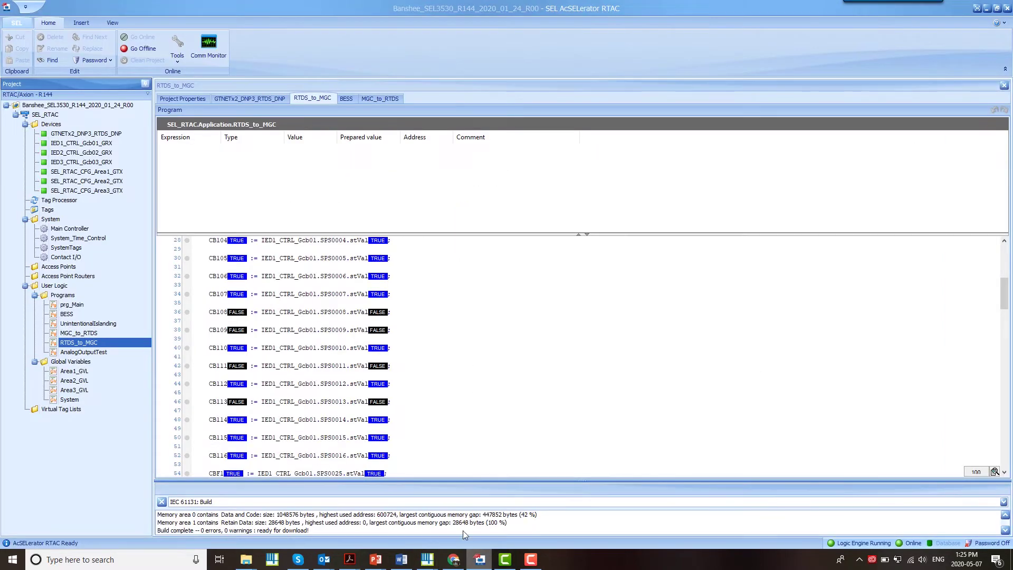
In the BESS program, write Psref_BESS as 1.0 to the controller and return to RunTime.
{"action": "double_click", "coordinate": [67, 315]}
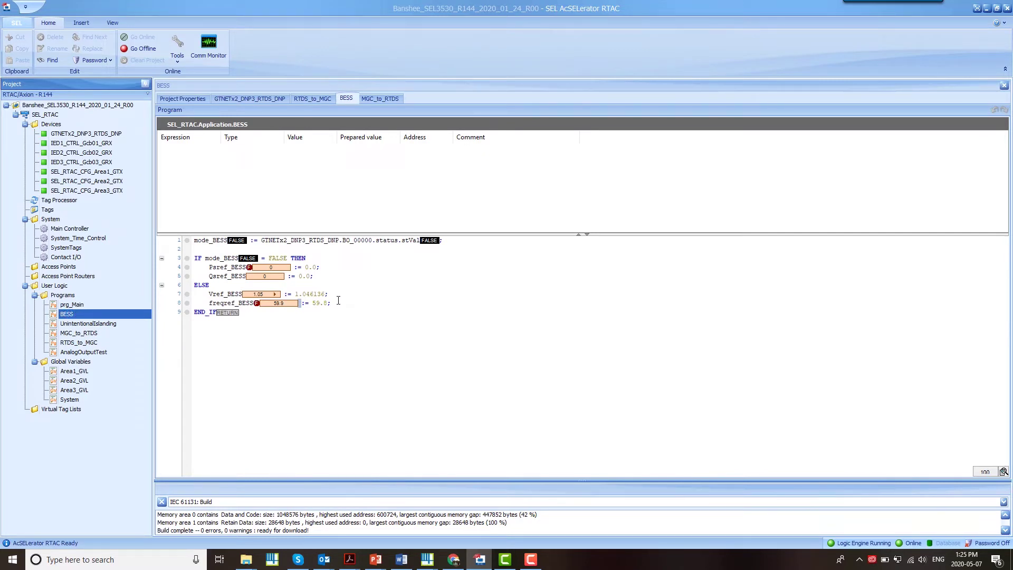
{"action": "double_click", "coordinate": [272, 267]}
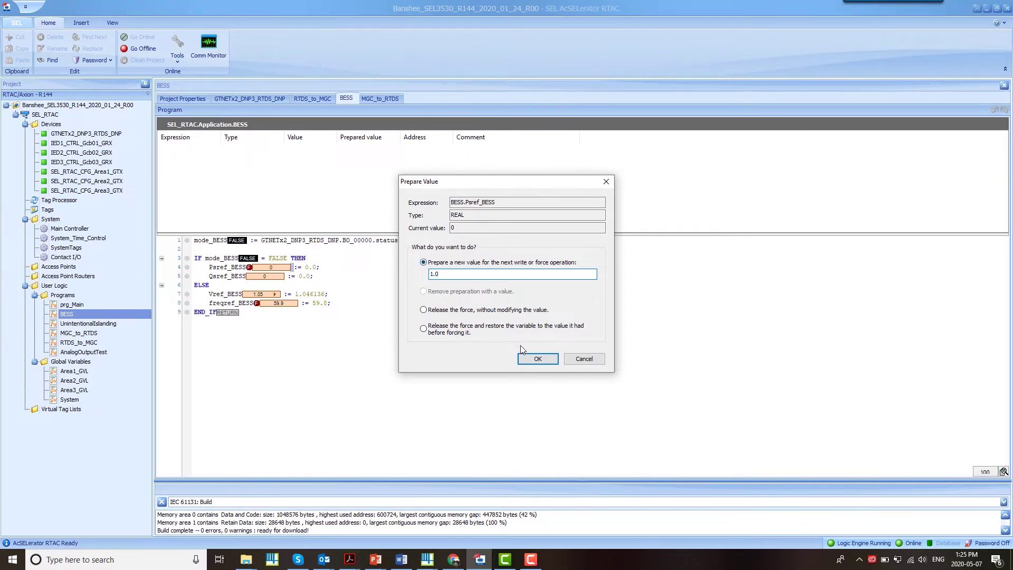
{"action": "left_click", "coordinate": [535, 361]}
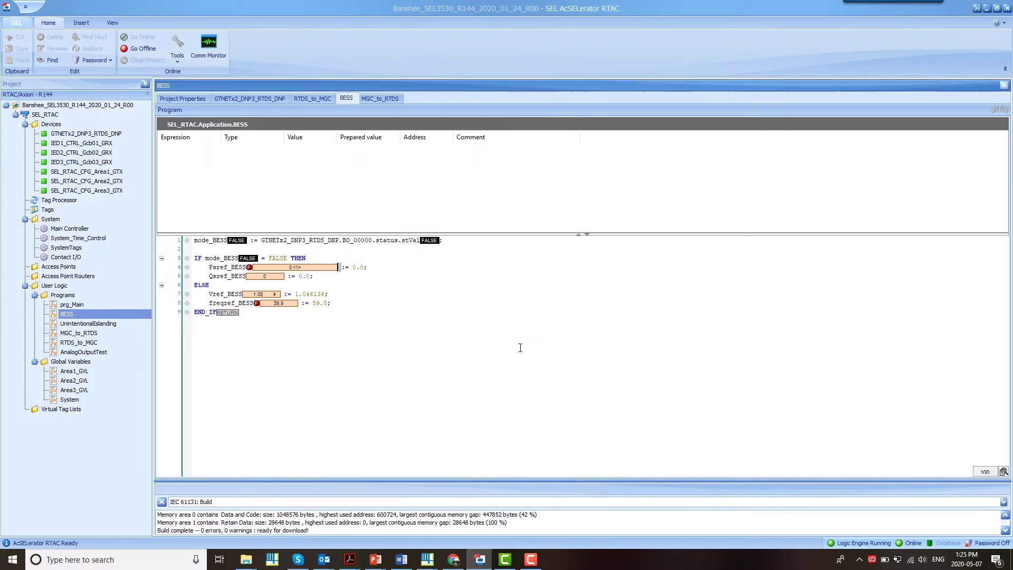
{"action": "key", "text": "F7"}
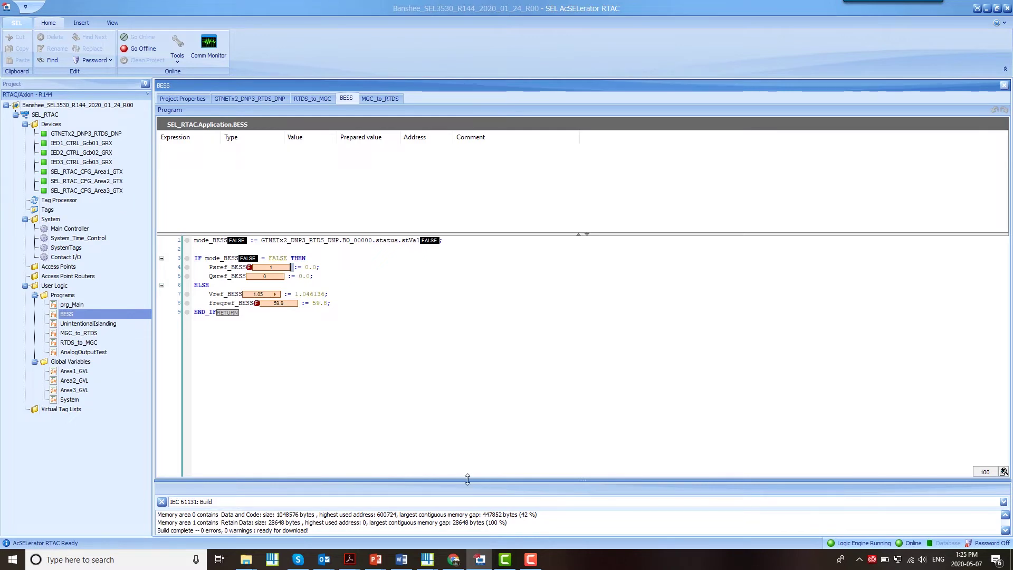
{"action": "mouse_move", "coordinate": [428, 558]}
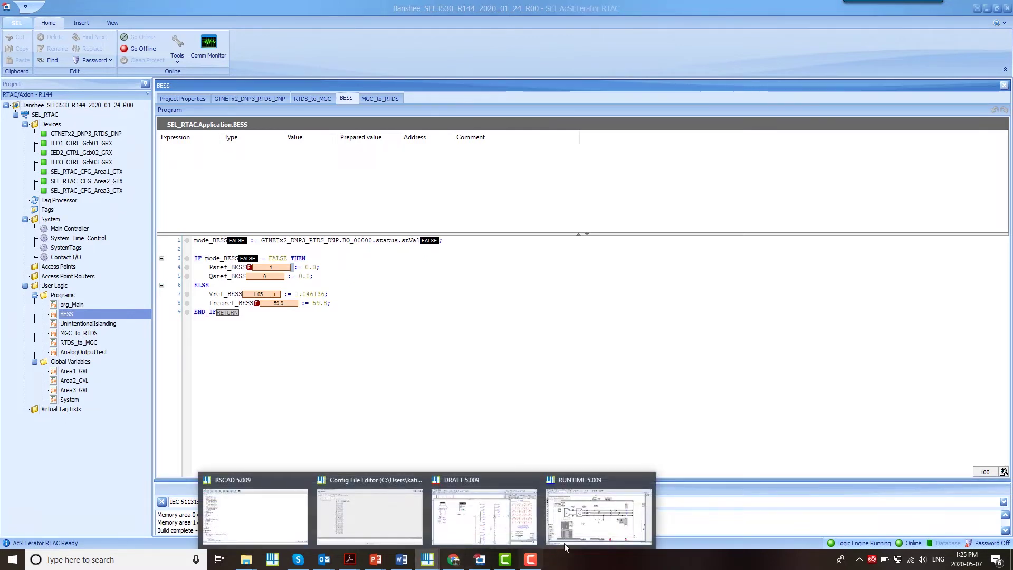
{"action": "left_click", "coordinate": [554, 507]}
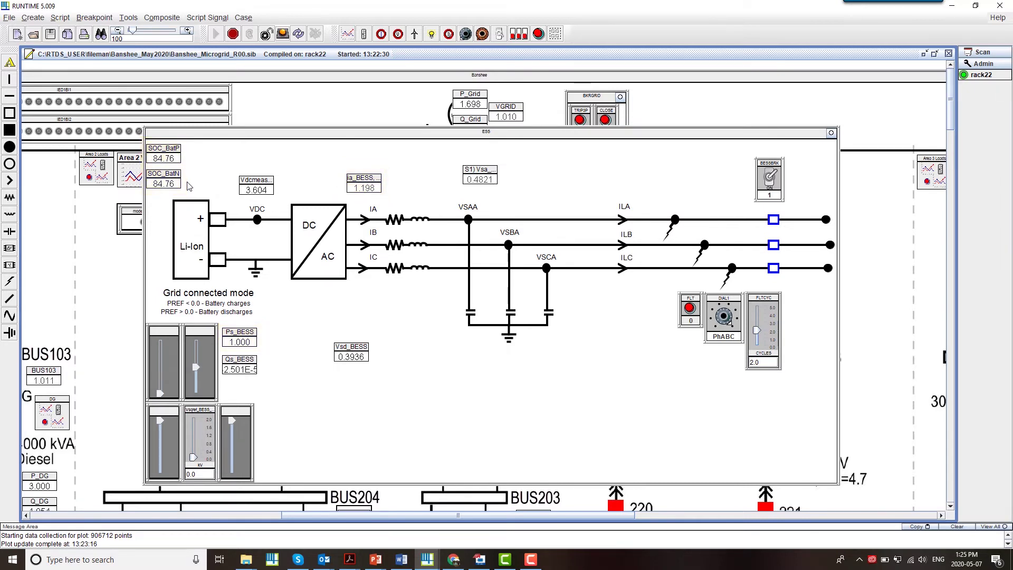
Close the ESS panel and trip the Feeder 2 POI breaker to island the microgrid.
{"action": "key", "text": "Escape"}
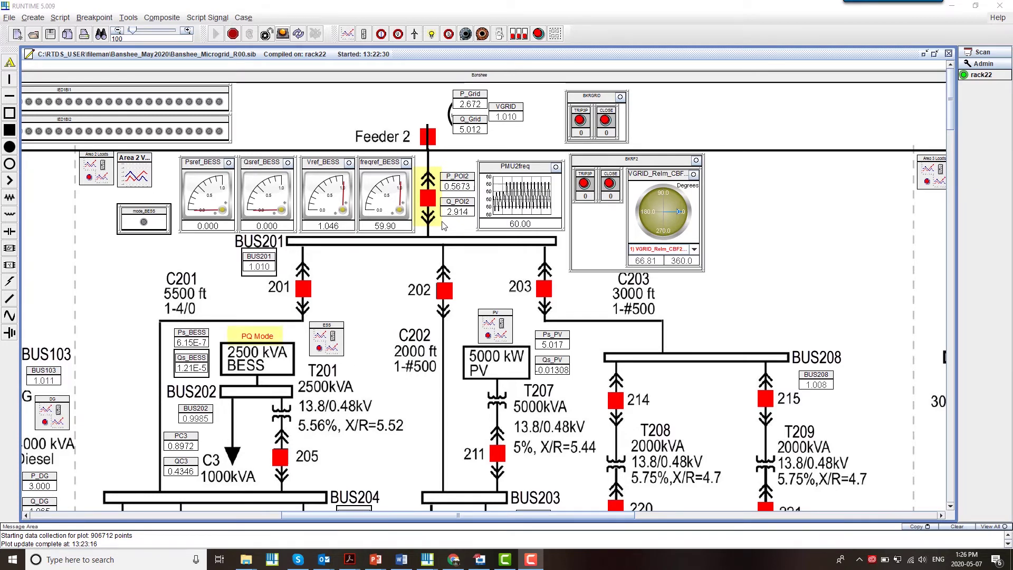
{"action": "left_click", "coordinate": [584, 187]}
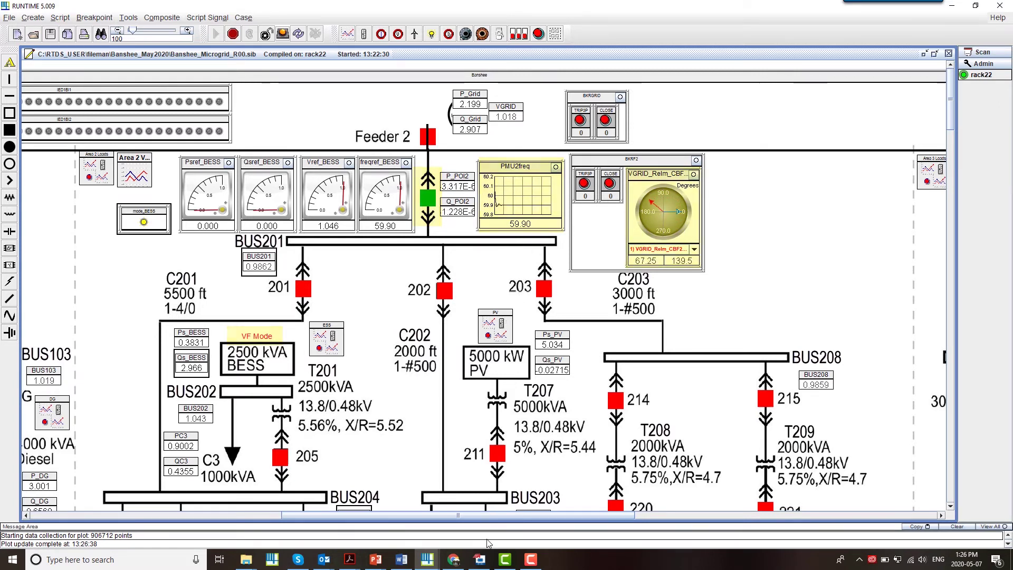
{"action": "left_click", "coordinate": [479, 561]}
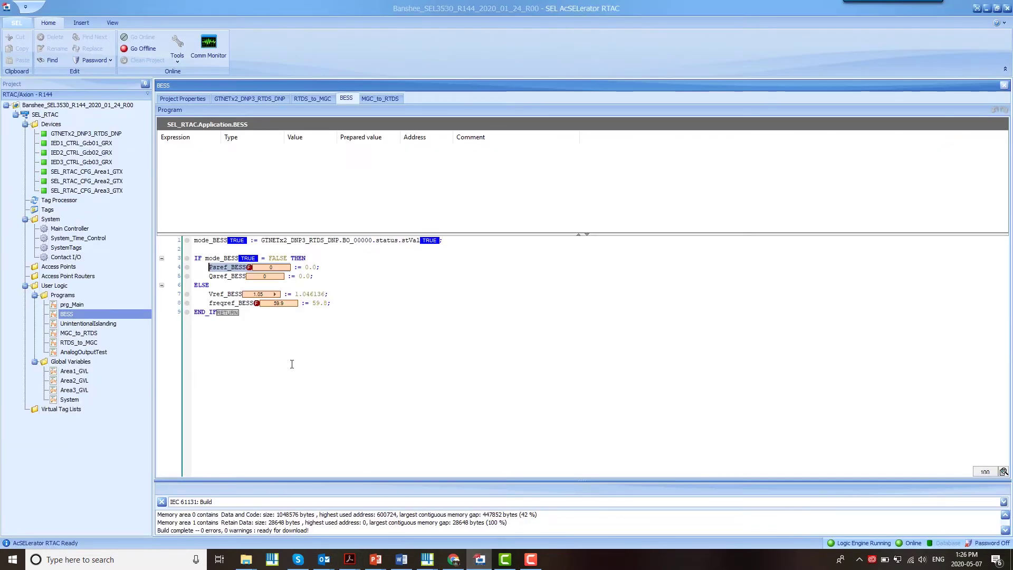
Write freqref_BESS as 59.8 to the RTAC and check the islanded 59.80 Hz frequency in RunTime.
{"action": "double_click", "coordinate": [282, 304]}
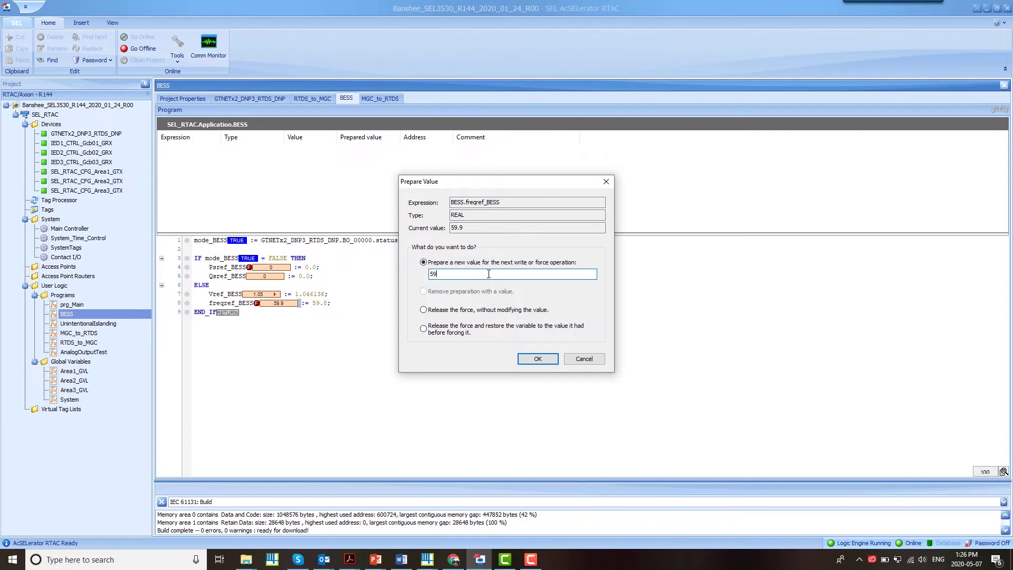
{"action": "left_click", "coordinate": [538, 360]}
{"action": "key", "text": "ctrl+F7"}
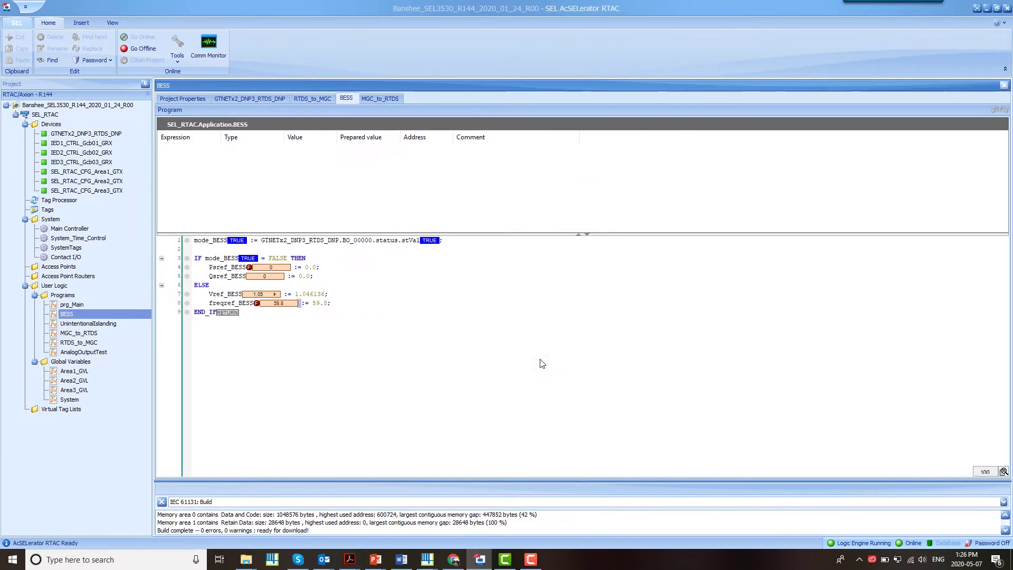
{"action": "mouse_move", "coordinate": [437, 555]}
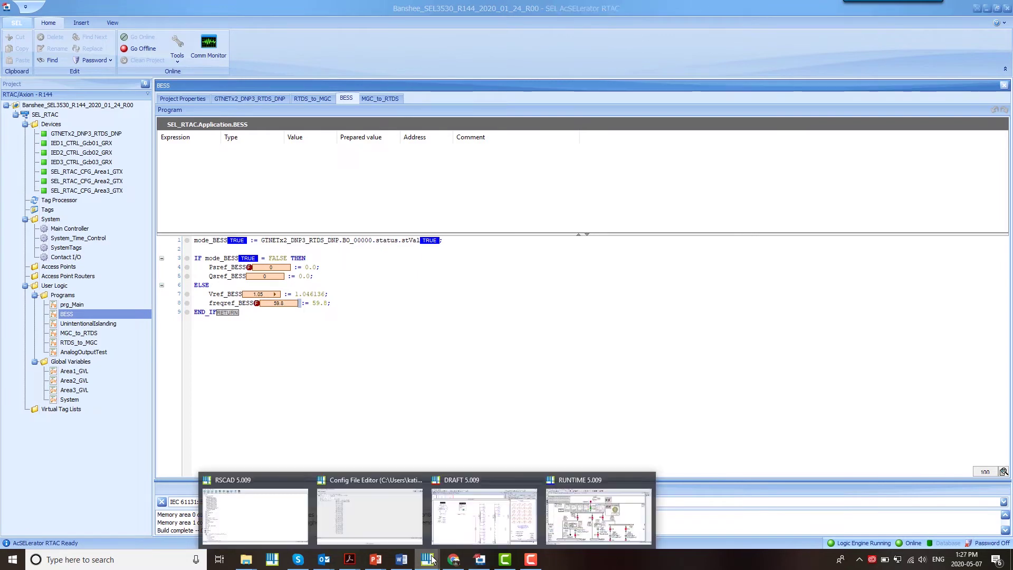
{"action": "left_click", "coordinate": [599, 509]}
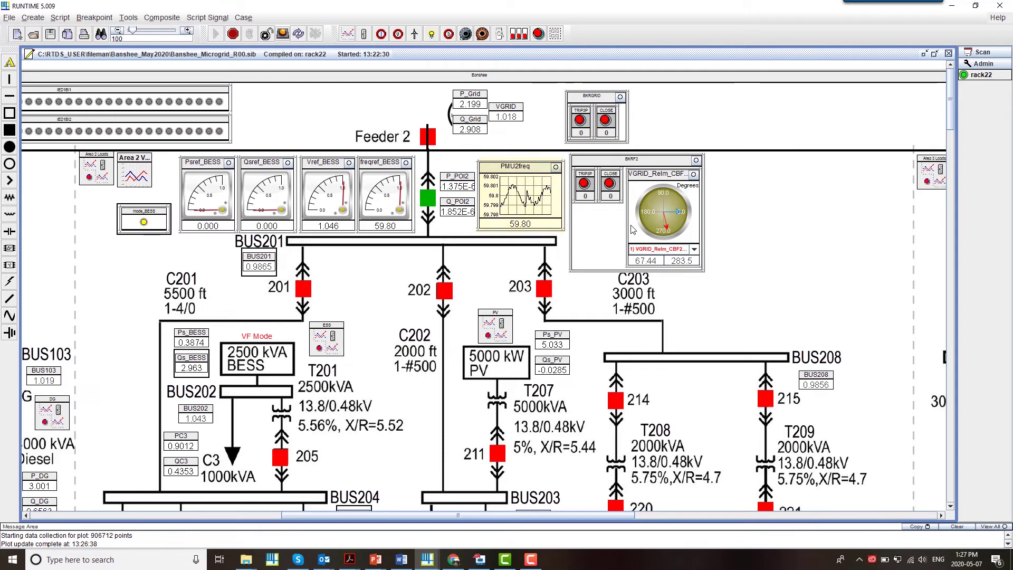
Write Close_CBF2 TRUE in the MGC_to_RTDS code to reclose Feeder 2, then view RunTime.
{"action": "key", "text": "alt+Tab"}
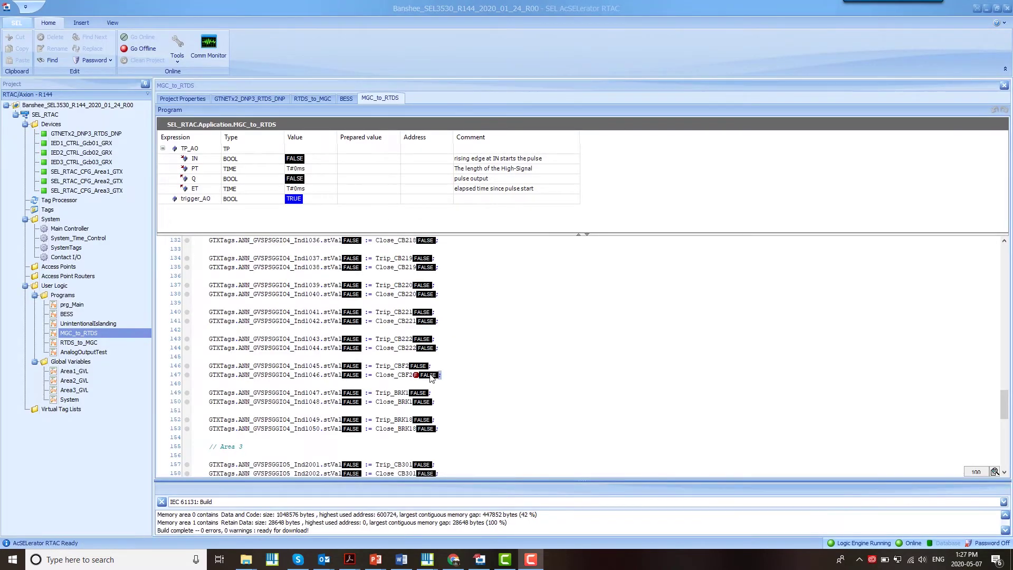
{"action": "double_click", "coordinate": [429, 375]}
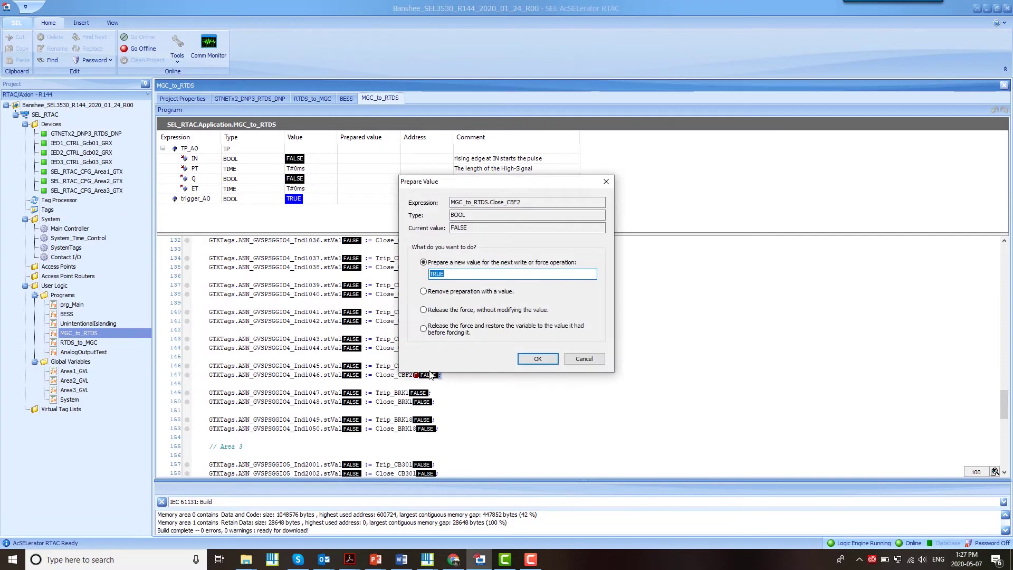
{"action": "left_click", "coordinate": [536, 359]}
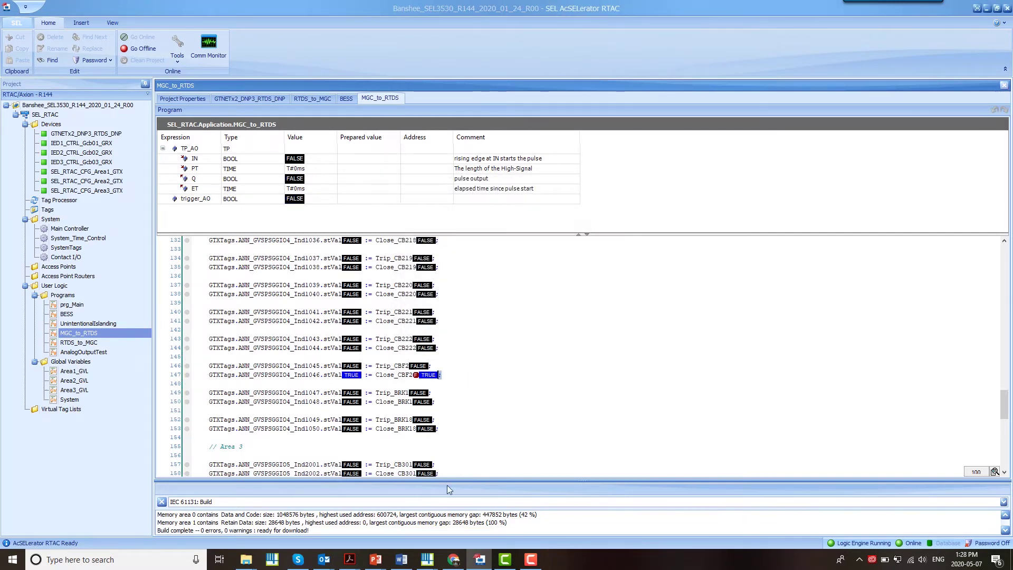
{"action": "mouse_move", "coordinate": [427, 559]}
{"action": "left_click", "coordinate": [599, 520]}
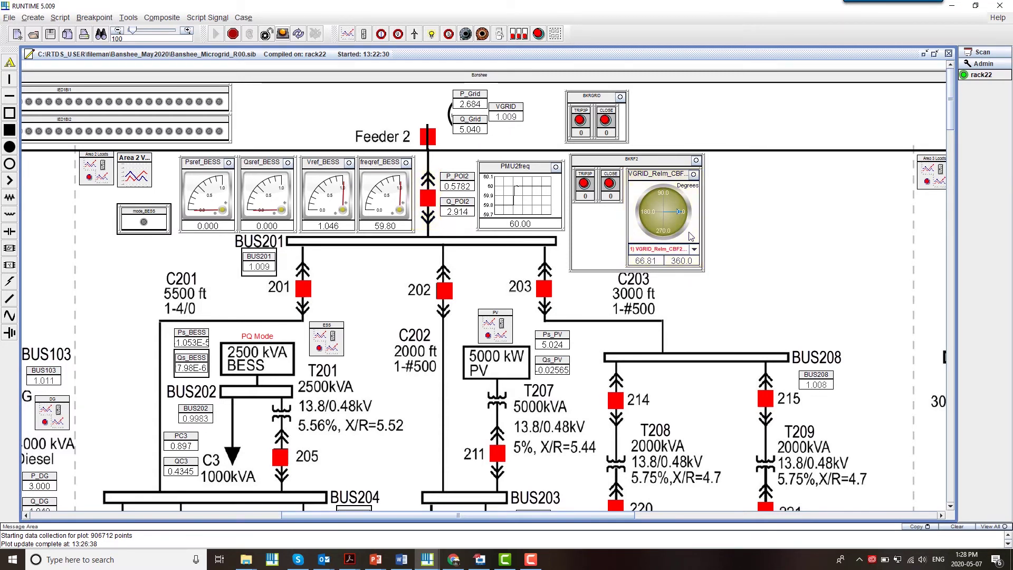
Scroll to Feeder 1 and trip its breaker on all three phases with TRIP3P in BKRF1.
{"action": "scroll", "coordinate": [640, 257], "scroll_direction": "left", "scroll_amount": 10}
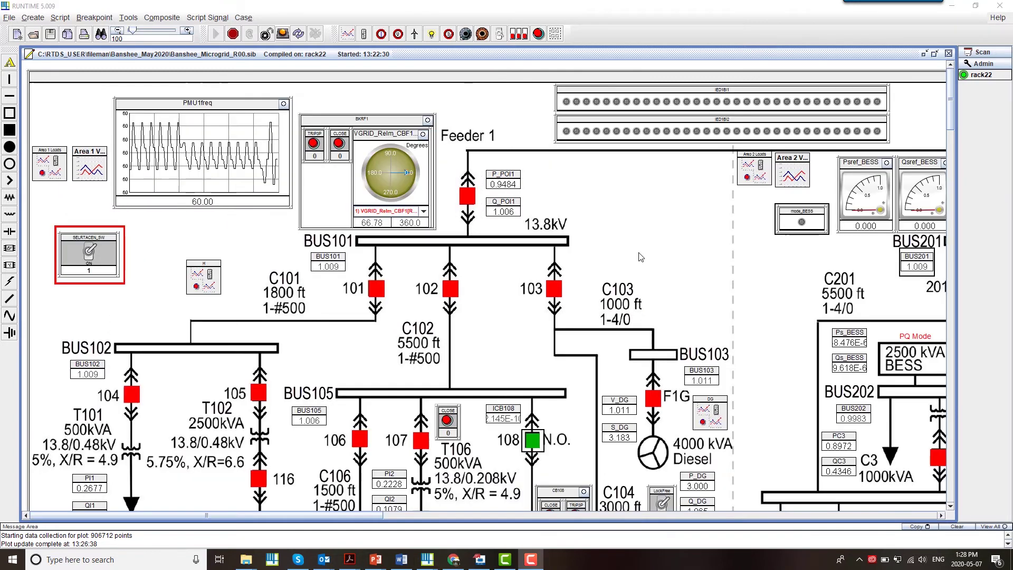
{"action": "scroll", "coordinate": [641, 257], "scroll_direction": "down", "scroll_amount": 5}
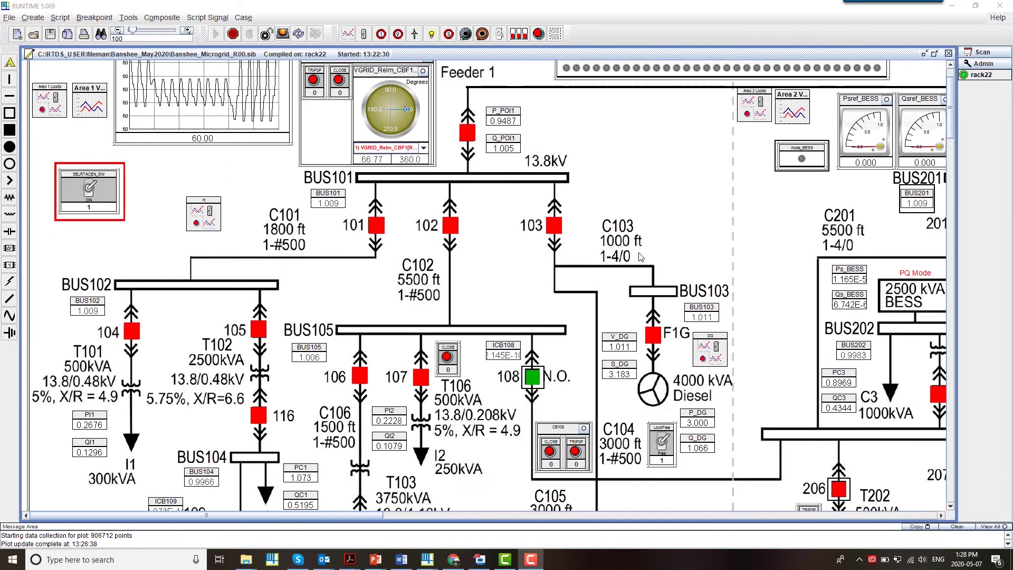
{"action": "scroll", "coordinate": [640, 257], "scroll_direction": "down", "scroll_amount": 8}
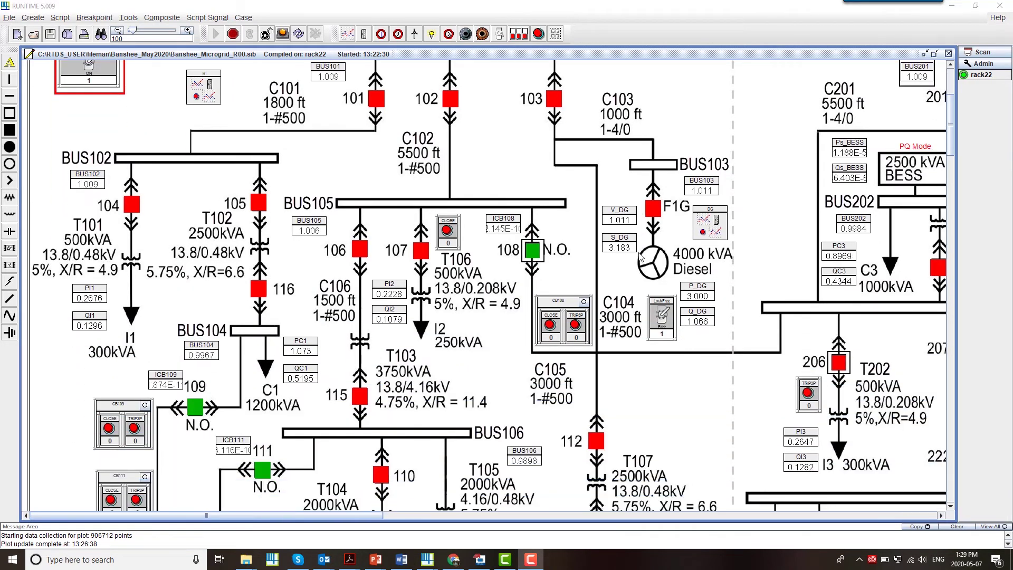
{"action": "scroll", "coordinate": [640, 257], "scroll_direction": "down", "scroll_amount": 4}
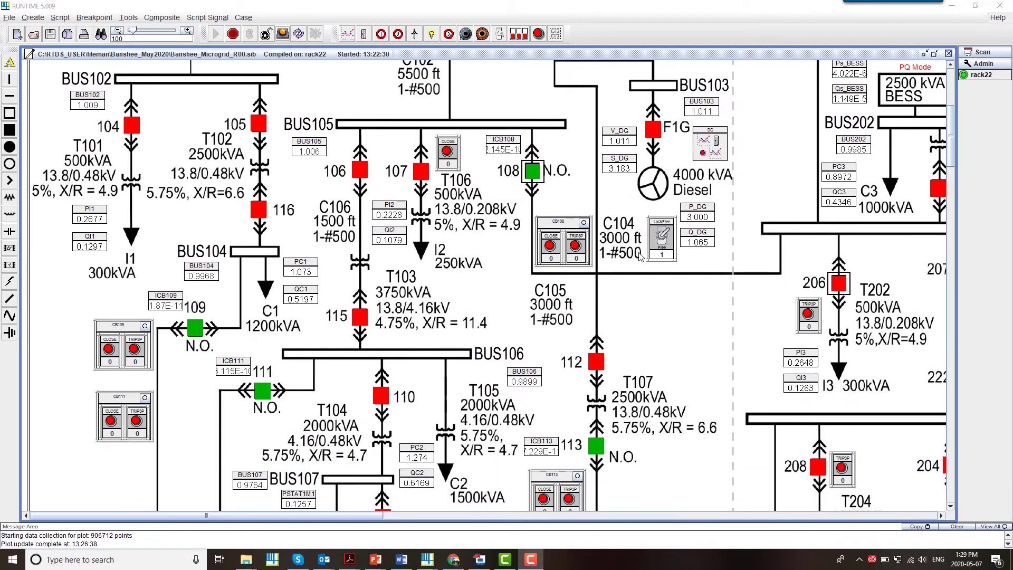
{"action": "scroll", "coordinate": [641, 257], "scroll_direction": "down", "scroll_amount": 1}
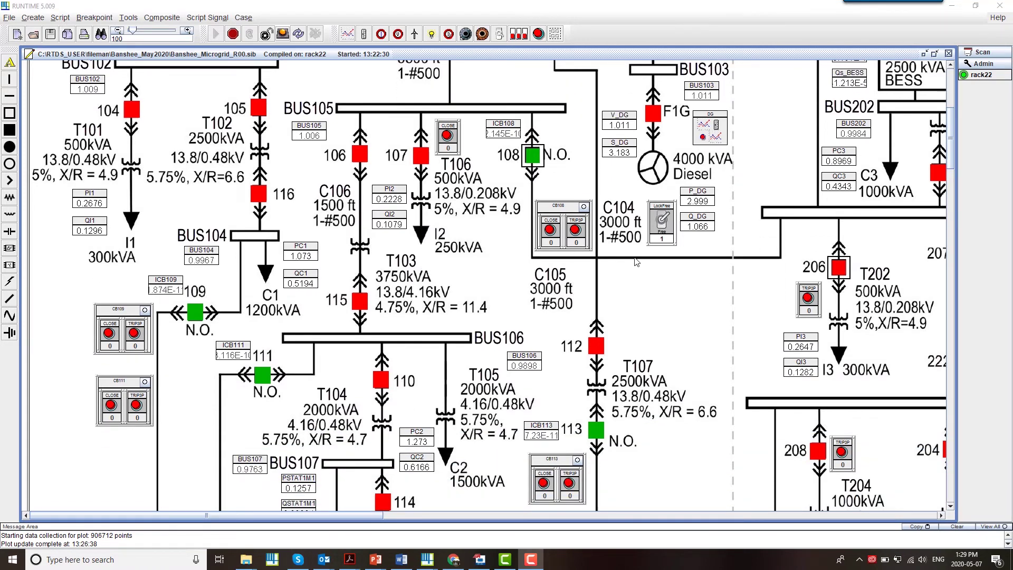
{"action": "scroll", "coordinate": [634, 273], "scroll_direction": "up", "scroll_amount": 8}
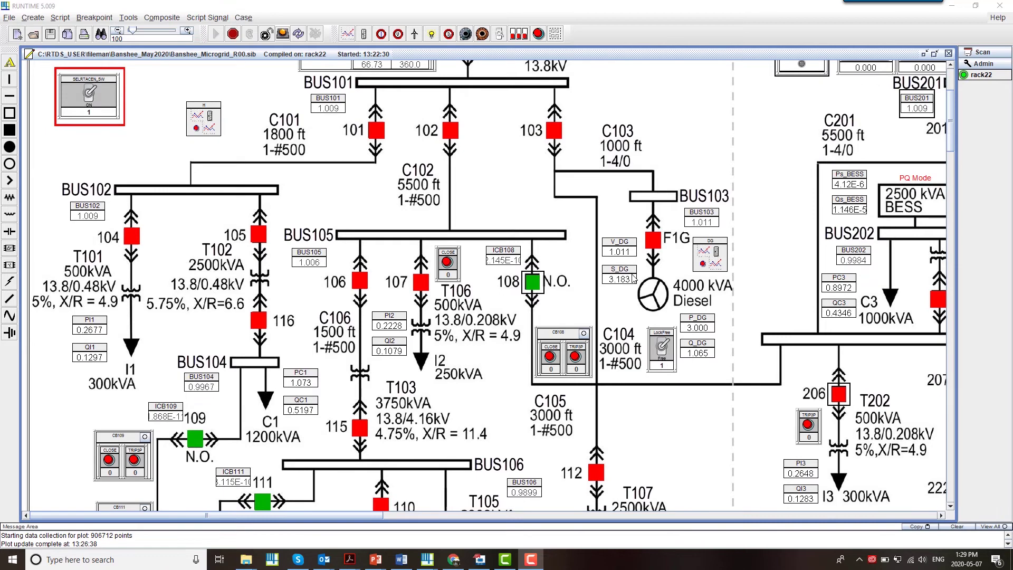
{"action": "scroll", "coordinate": [633, 278], "scroll_direction": "up", "scroll_amount": 10}
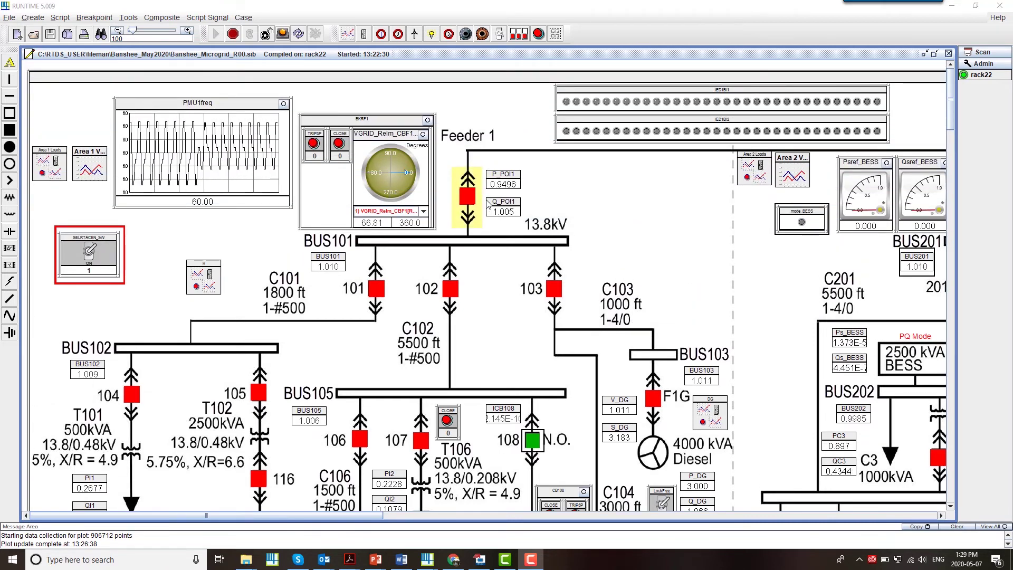
{"action": "left_click", "coordinate": [314, 144]}
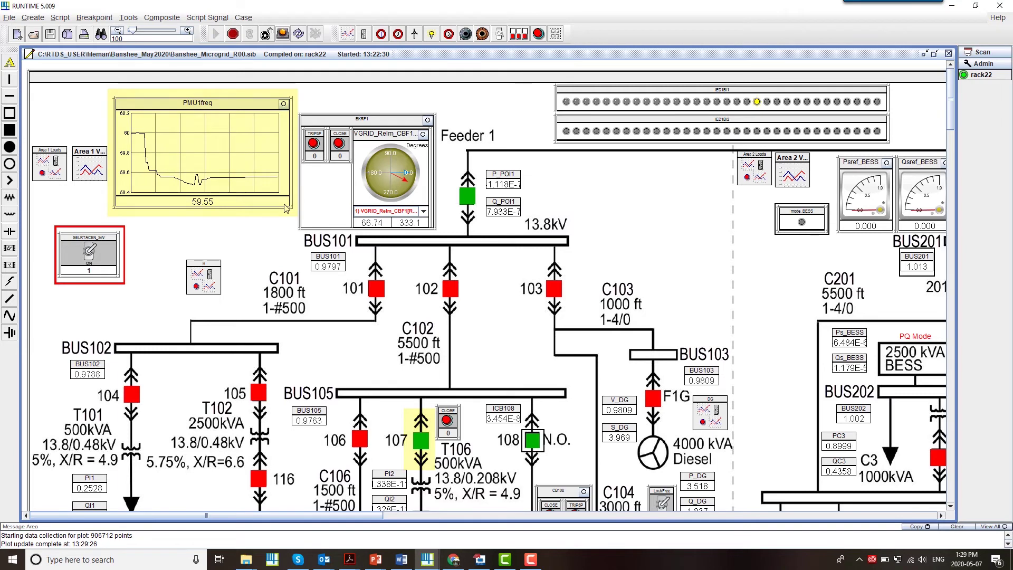
Write Close_CBF1 TRUE to the RTAC controller to reclose the POI1 breaker.
{"action": "double_click", "coordinate": [710, 415]}
{"action": "scroll", "coordinate": [707, 338], "scroll_direction": "down", "scroll_amount": 5}
{"action": "scroll", "coordinate": [705, 338], "scroll_direction": "down", "scroll_amount": 3}
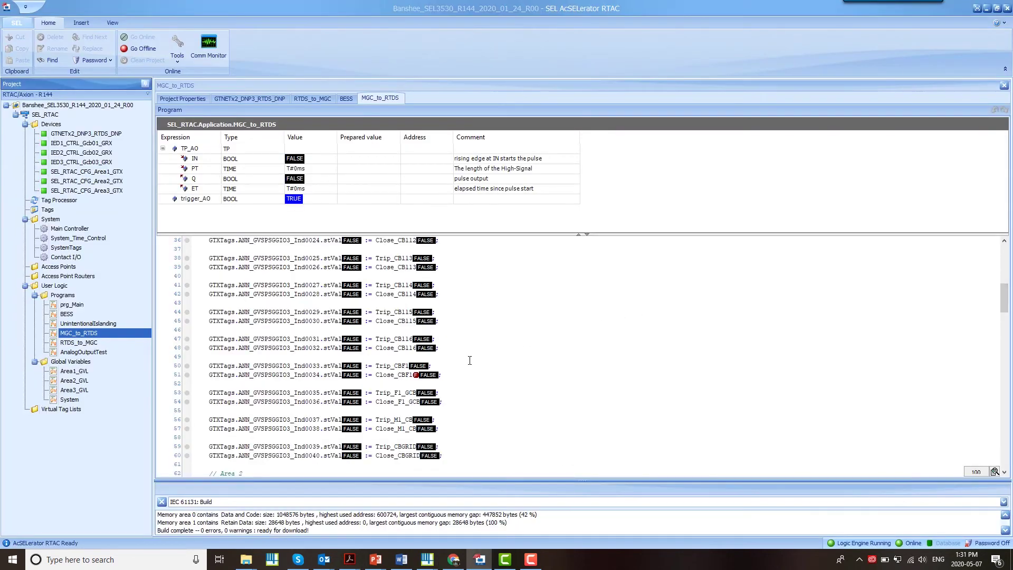
{"action": "double_click", "coordinate": [431, 376]}
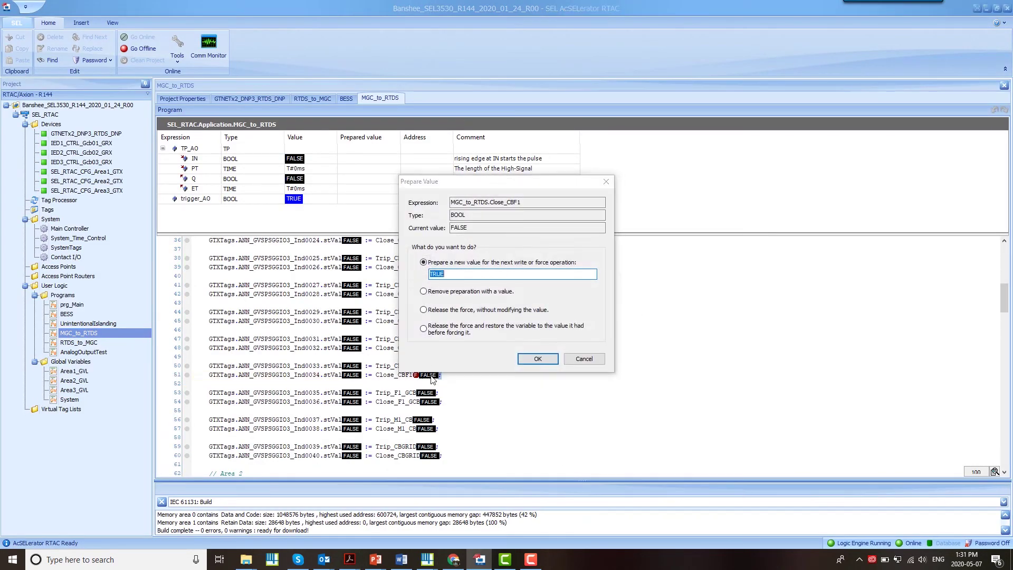
{"action": "left_click", "coordinate": [536, 358]}
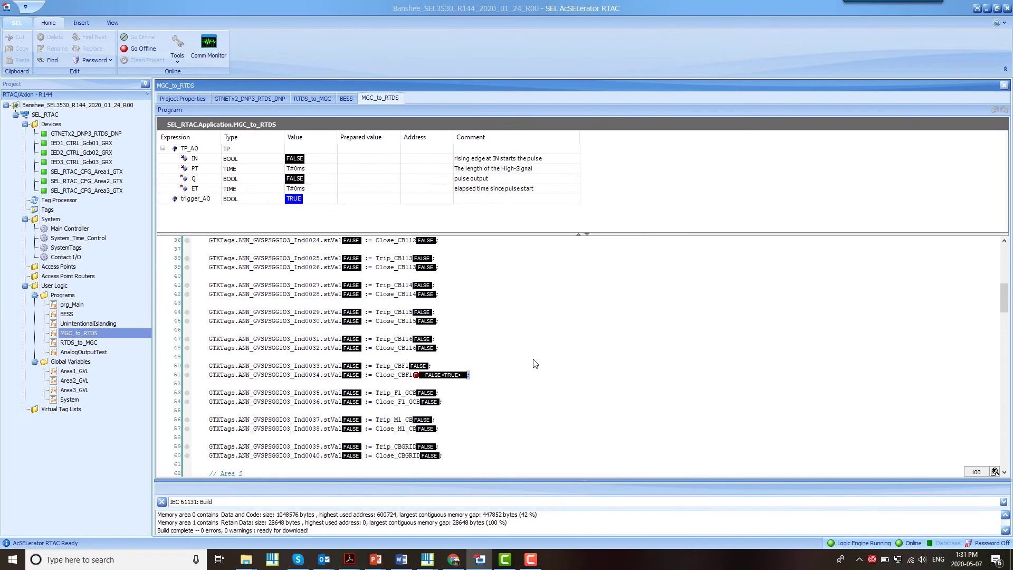
{"action": "key", "text": "ctrl+F7"}
{"action": "mouse_move", "coordinate": [427, 558]}
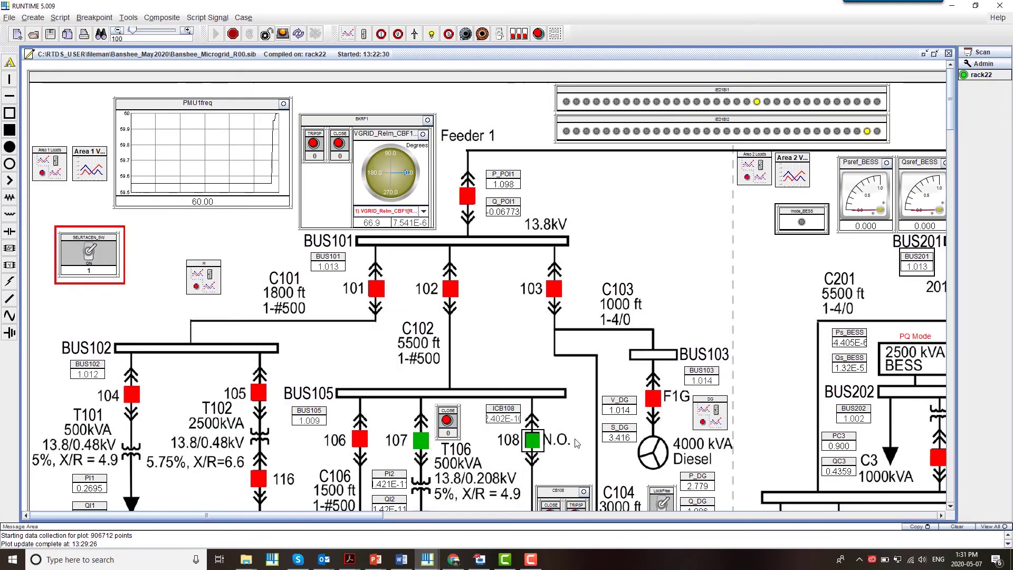